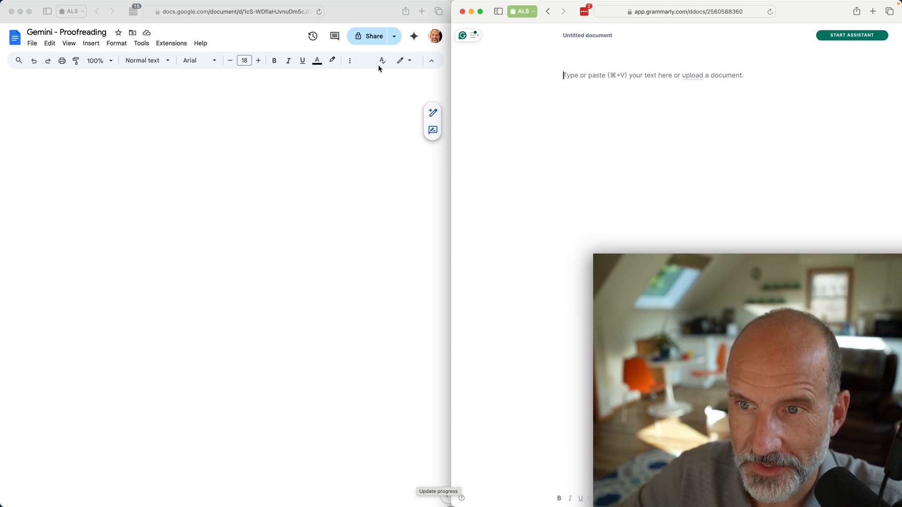
Focus the empty Gemini - Proofreading document in Google Docs
click(365, 60)
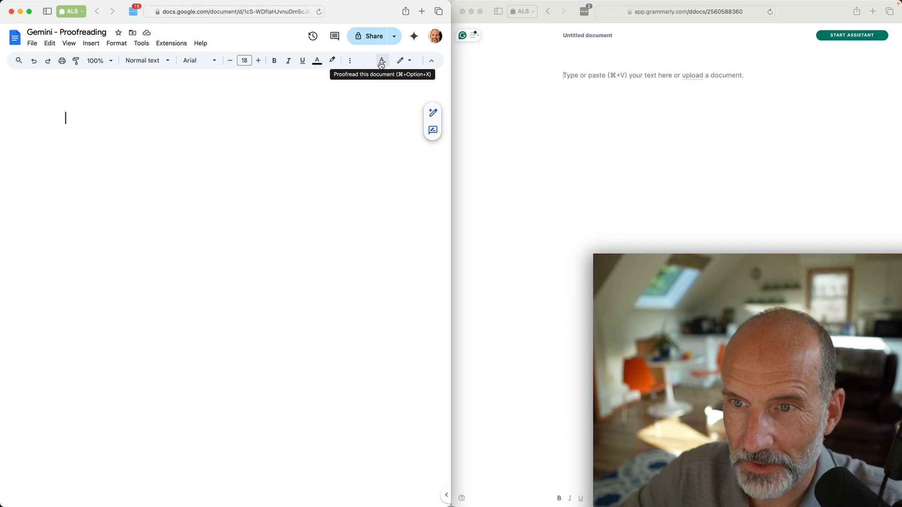
Show Gemini's Proofread pane in Docs and start Grammarly's assistant in its window
click(381, 61)
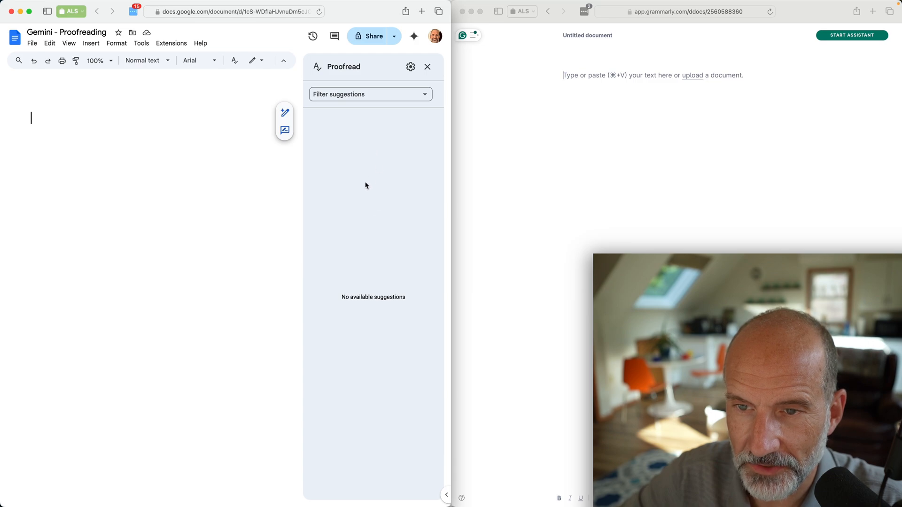
click(616, 141)
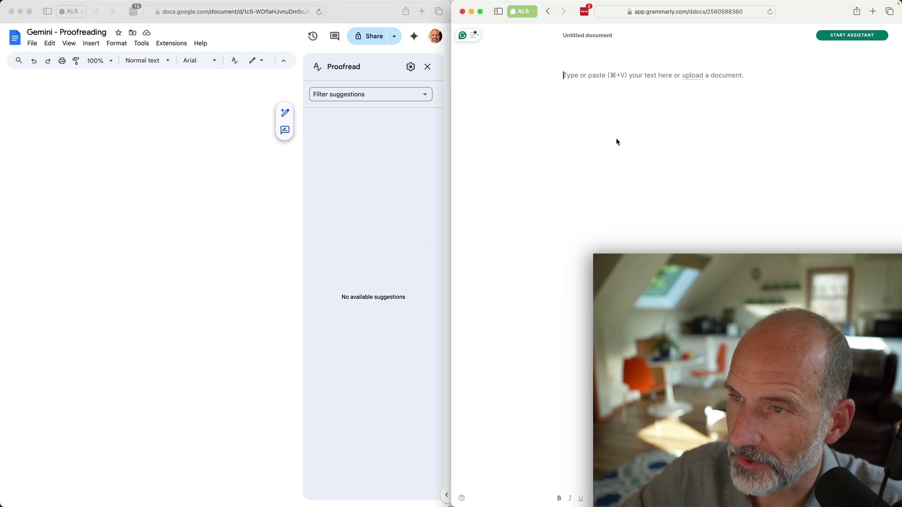
click(853, 37)
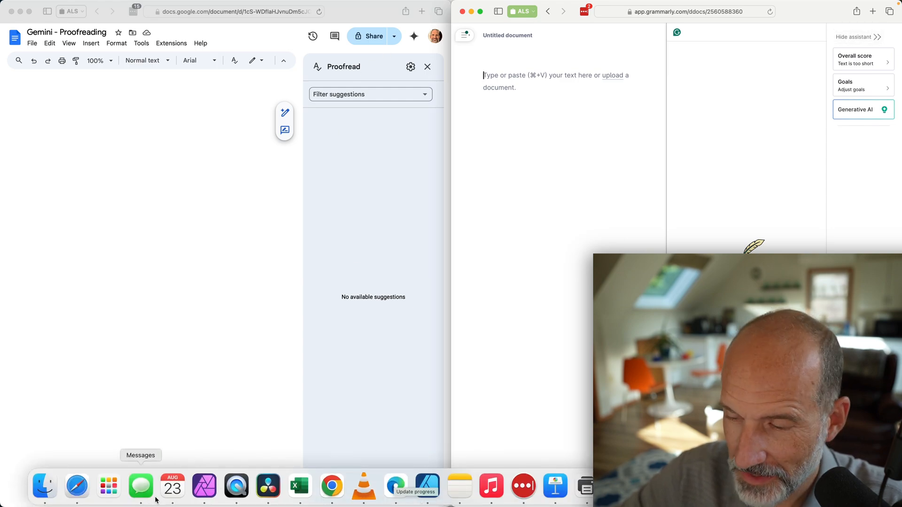
click(274, 182)
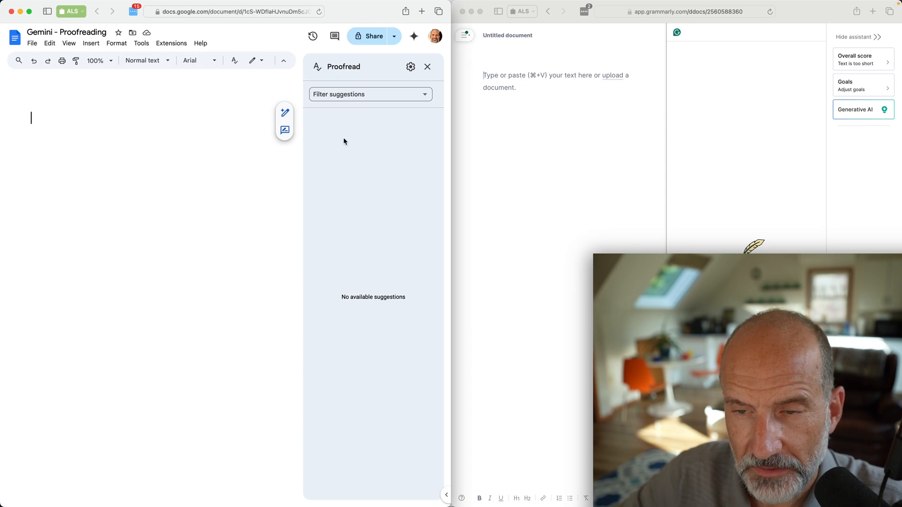
click(411, 67)
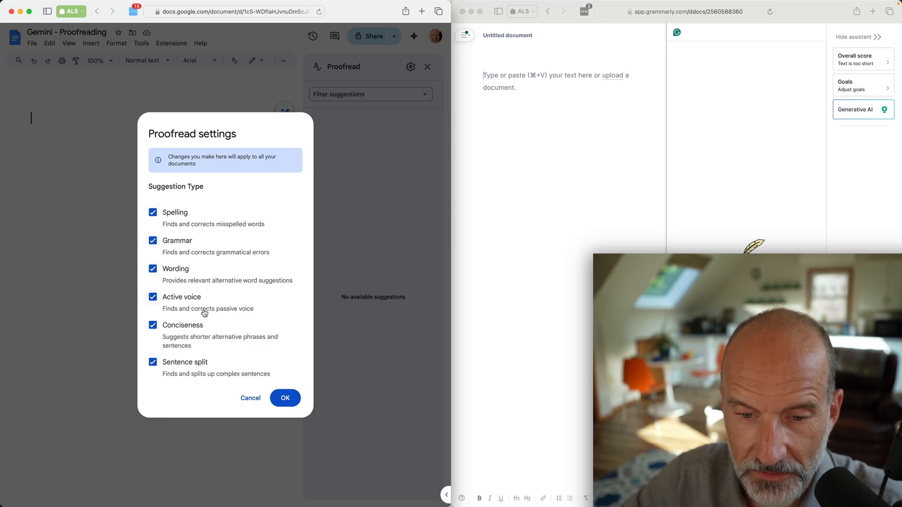
click(288, 396)
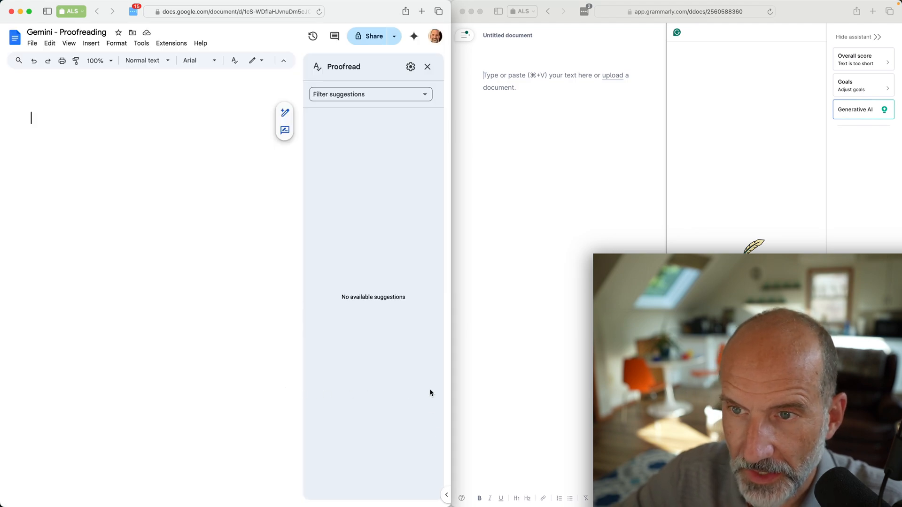
click(410, 66)
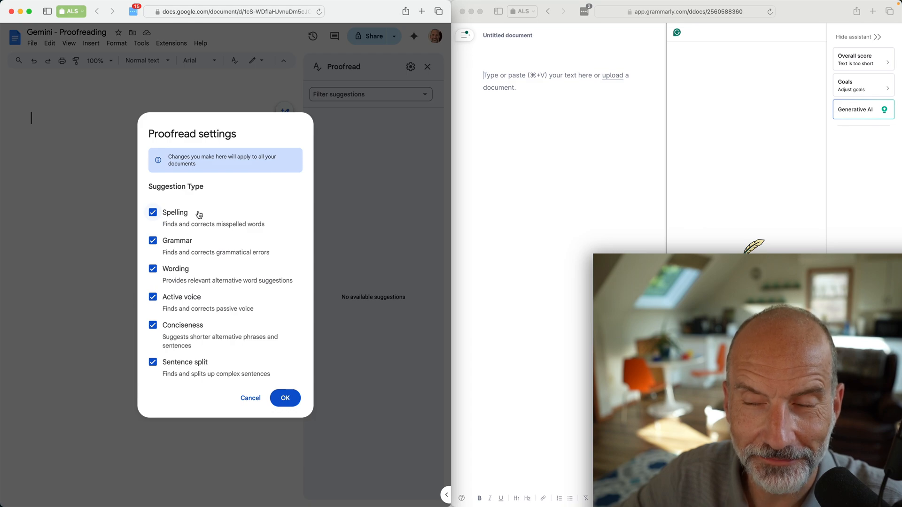
click(251, 398)
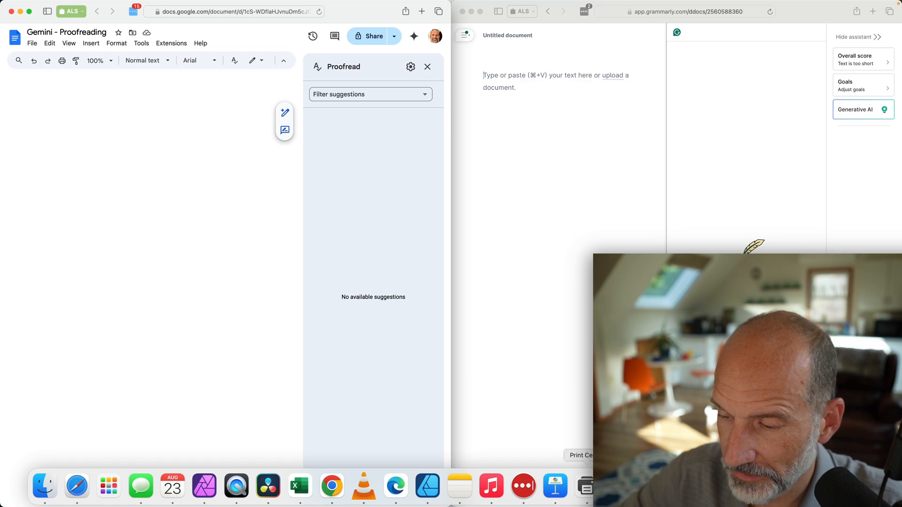
Copy the five misspelled words from grammar.rtf and paste them into the Docs document
click(458, 486)
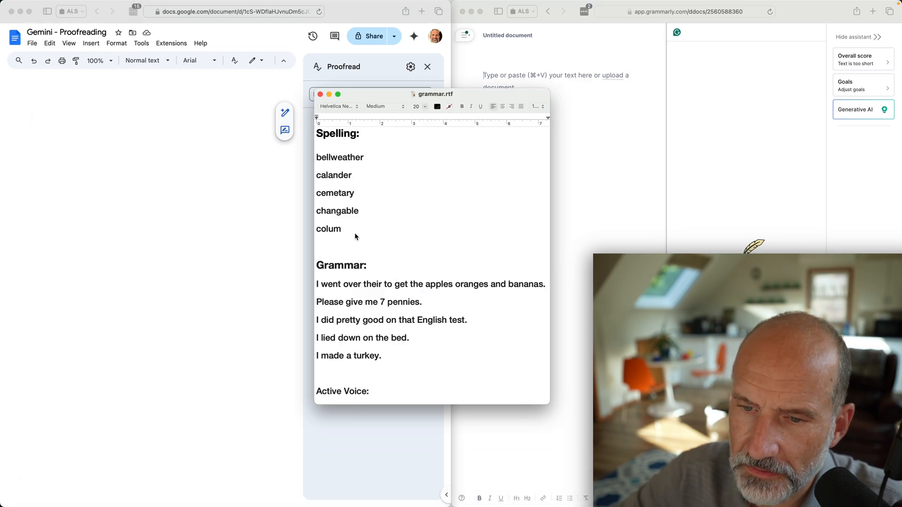
mouse_move(343, 229)
mouse_down()
mouse_move(323, 206)
mouse_move(317, 159)
mouse_up()
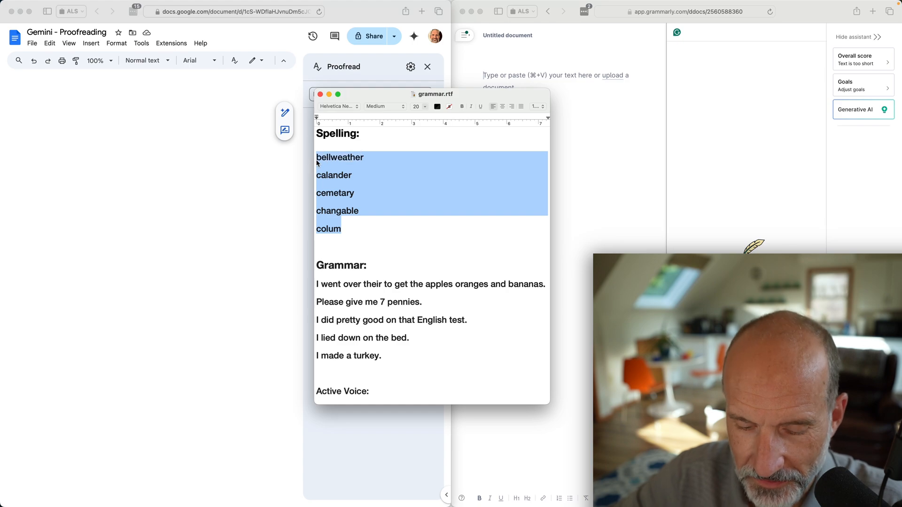
click(224, 147)
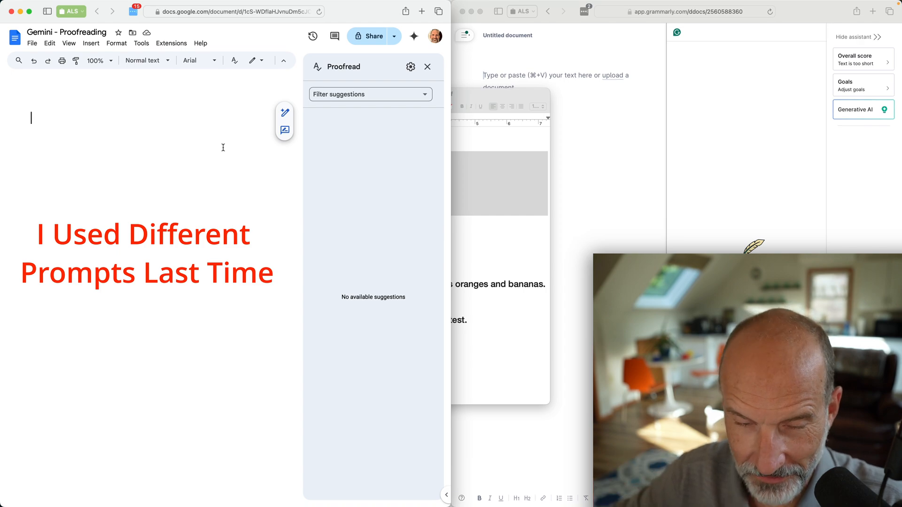
text(bellweather calander cemetary changable colum)
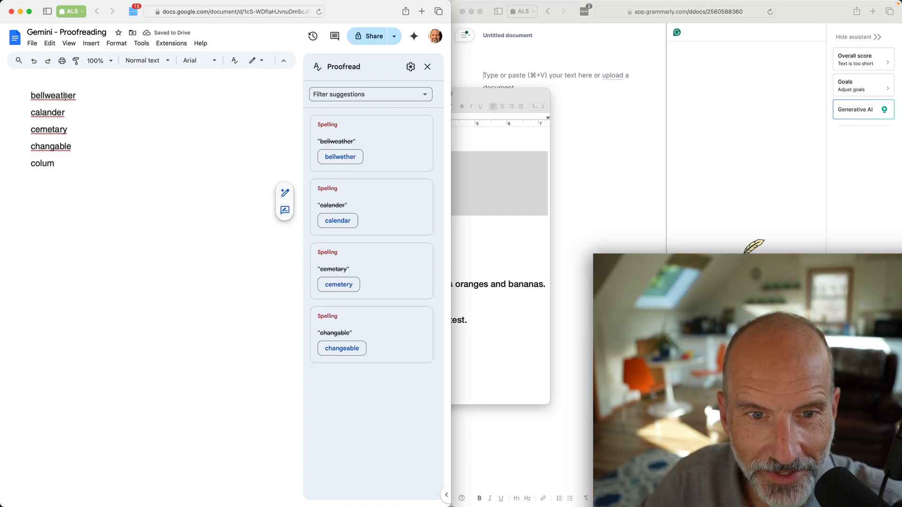
click(44, 164)
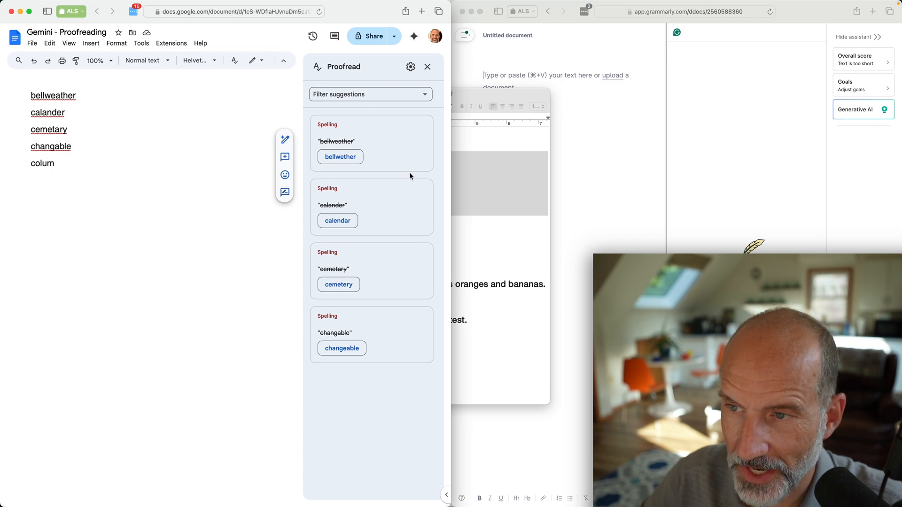
Paste the same five misspelled words into the Grammarly editor
click(546, 123)
text(bellweather calander cemetary changable colum)
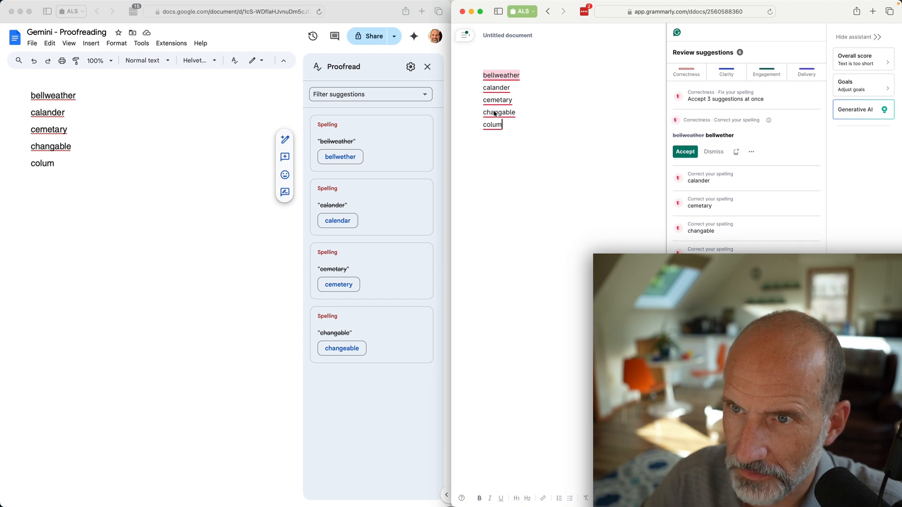
click(421, 11)
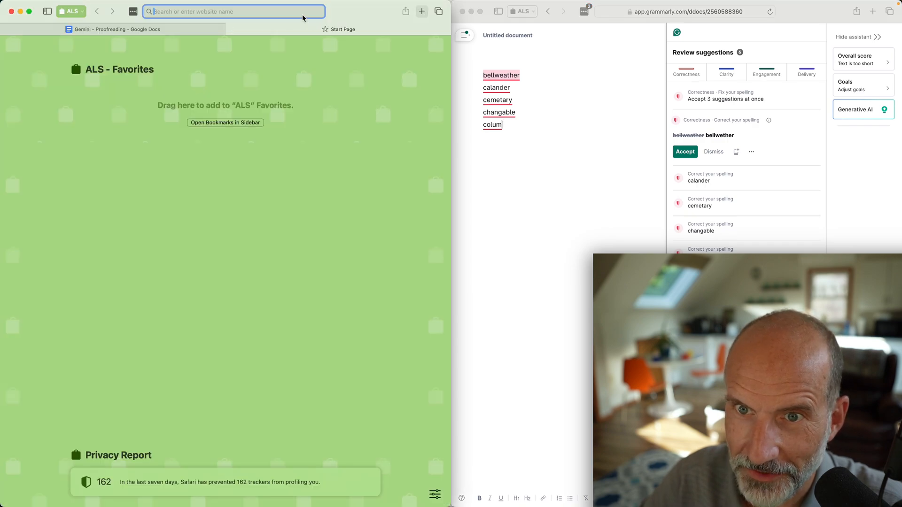
text(colum)
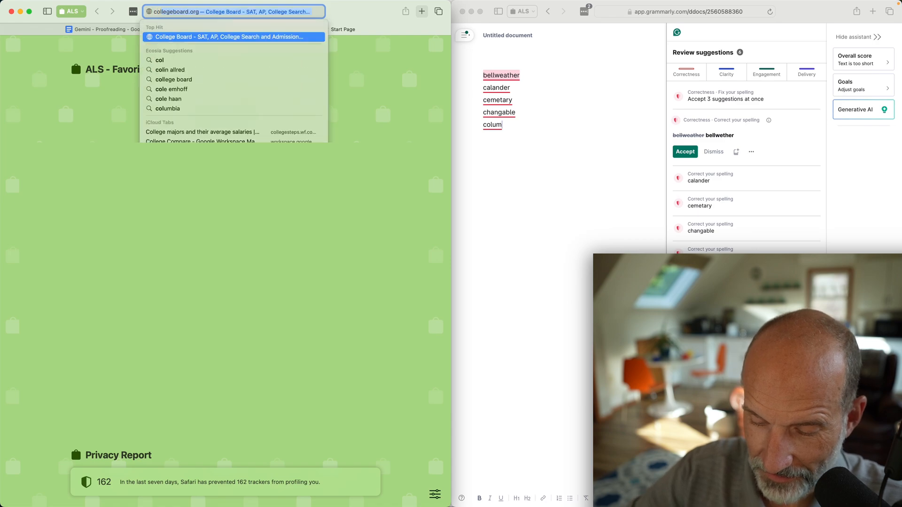
Search the web for 'colum', check a spelling page, then return to the Docs tab
key(Return)
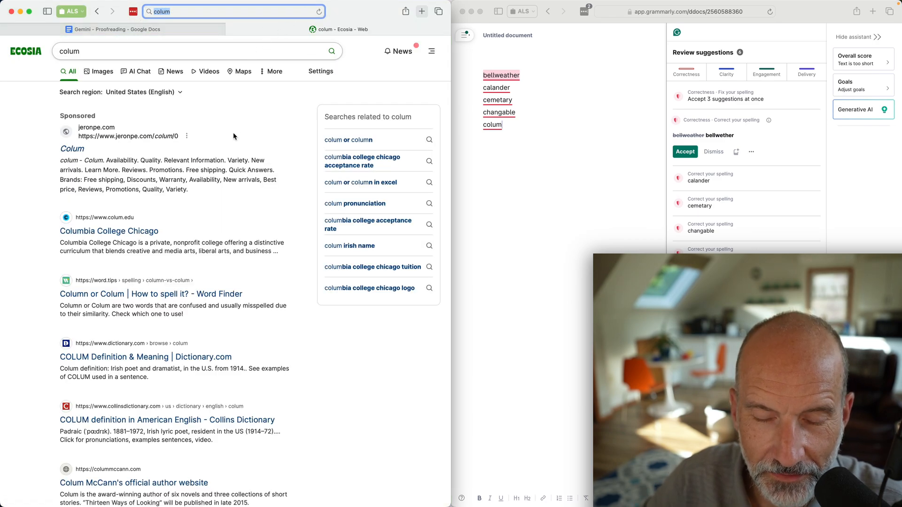
click(151, 293)
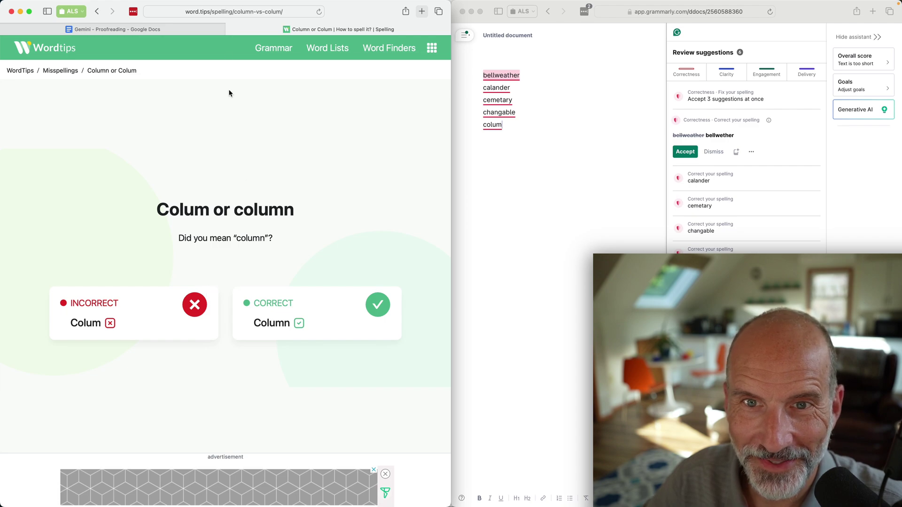
click(97, 11)
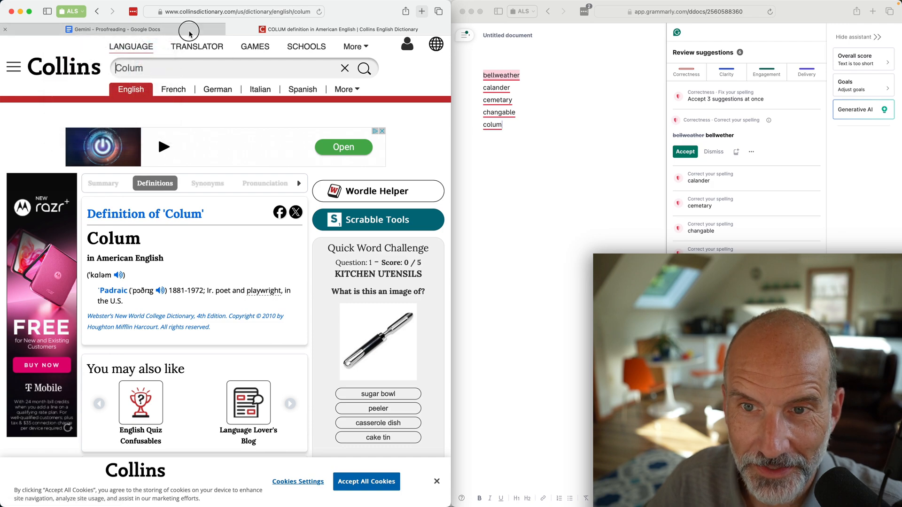
click(190, 33)
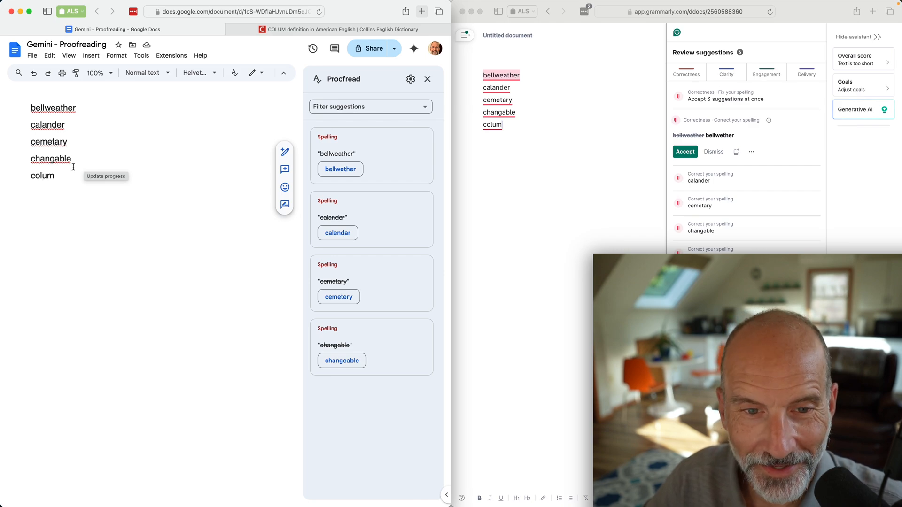
Delete the five test words from the Docs document
drag(71, 176, 21, 115)
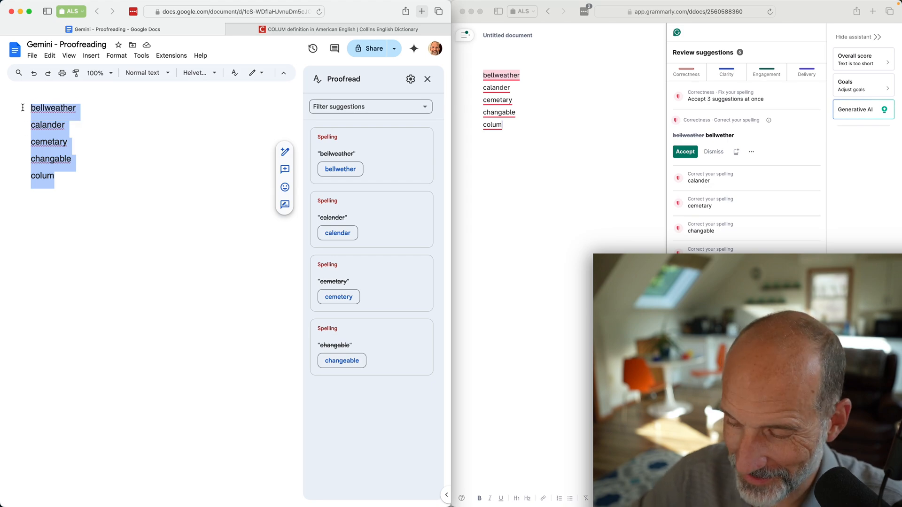
key(BackSpace)
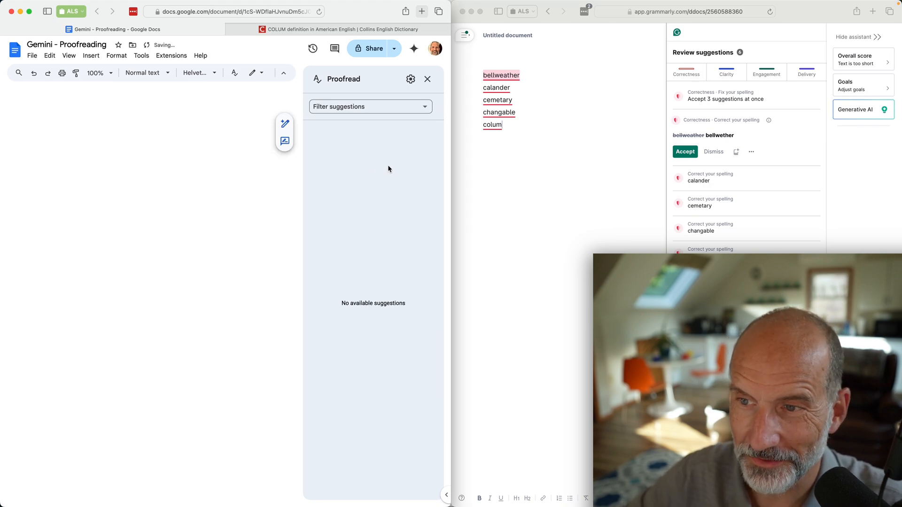
Delete all the test words from the Grammarly document
click(514, 128)
click(483, 73)
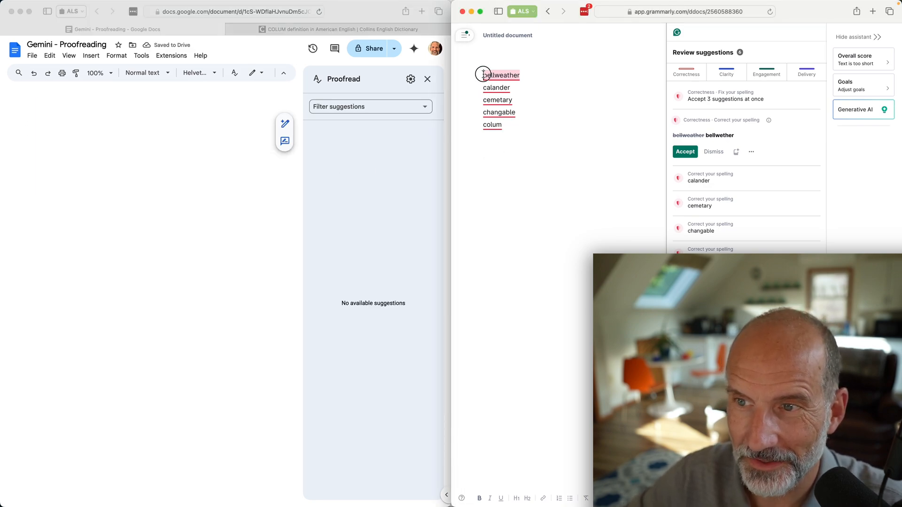
key(super+a)
key(BackSpace)
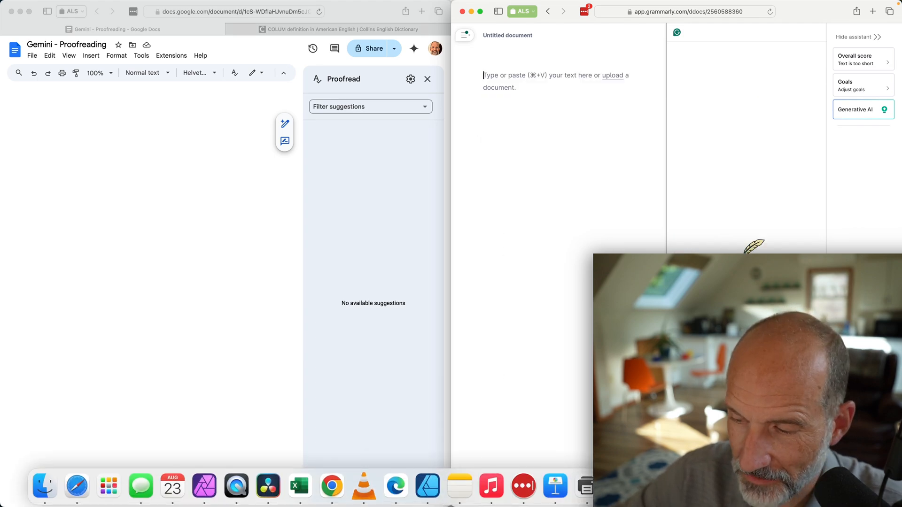
Select the five grammar test sentences in grammar.rtf and return to the empty Docs document
click(460, 486)
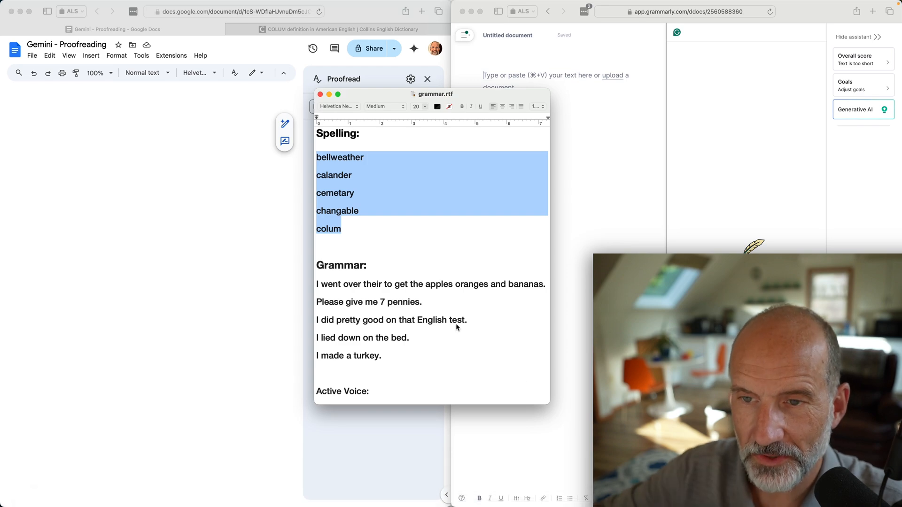
click(409, 338)
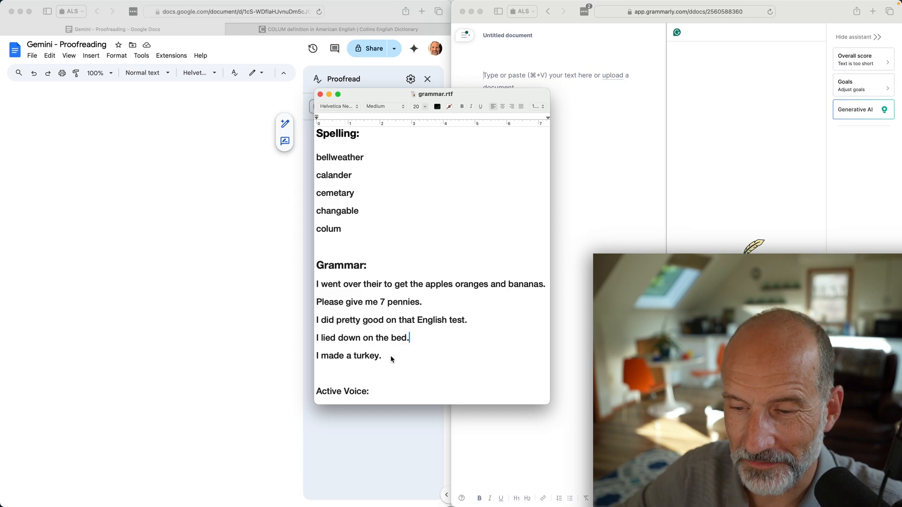
mouse_move(387, 358)
mouse_down()
mouse_move(337, 331)
mouse_move(318, 289)
mouse_up()
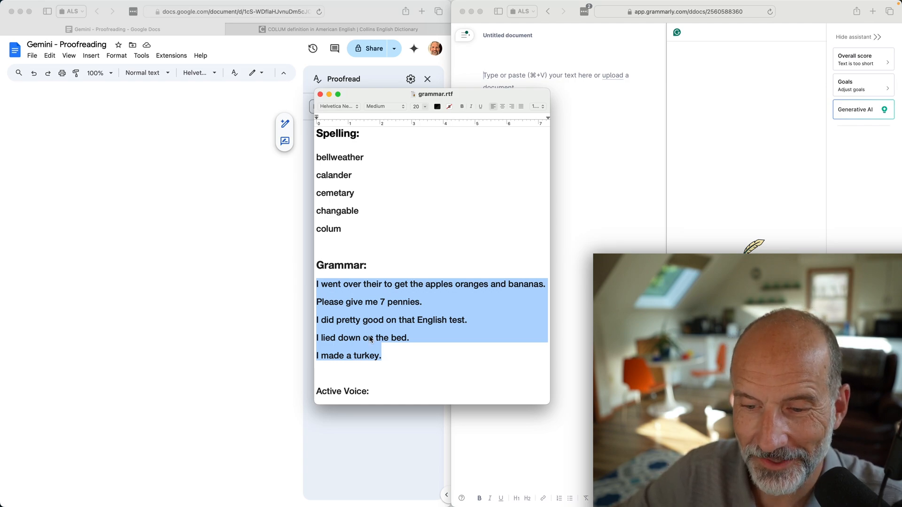
click(194, 140)
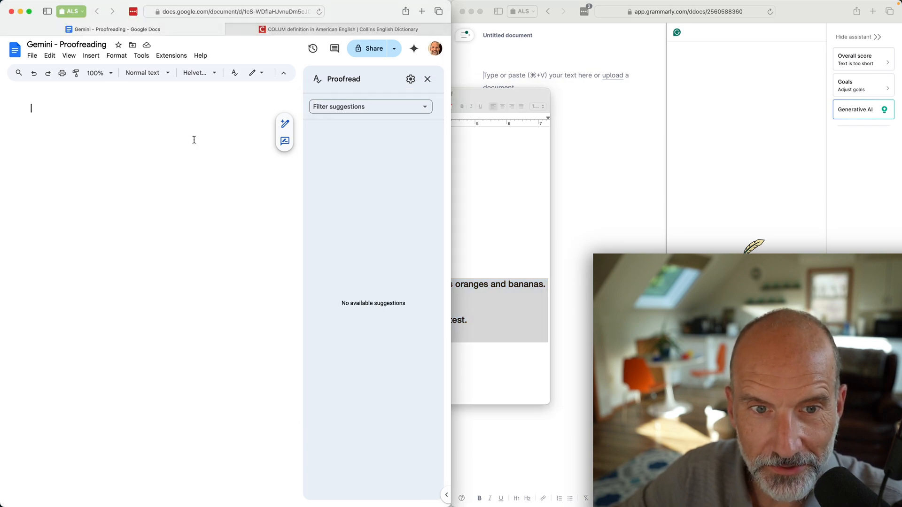
Paste the five grammar sentences into Docs and review Proofread's settings without changes
text(I went over their to get the apples oranges and bananas. Please give me 7 pennies. I did pretty good on that English test. I lied down on the bed. I made a turkey.)
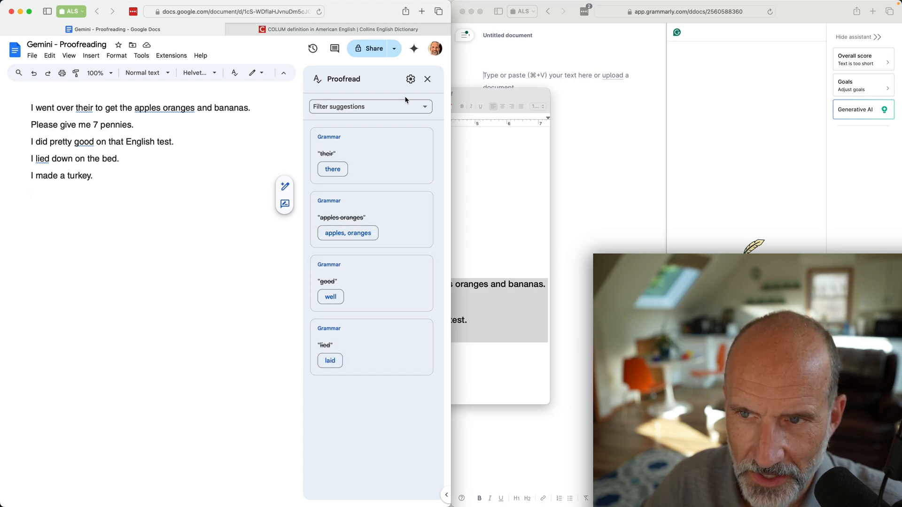
click(410, 79)
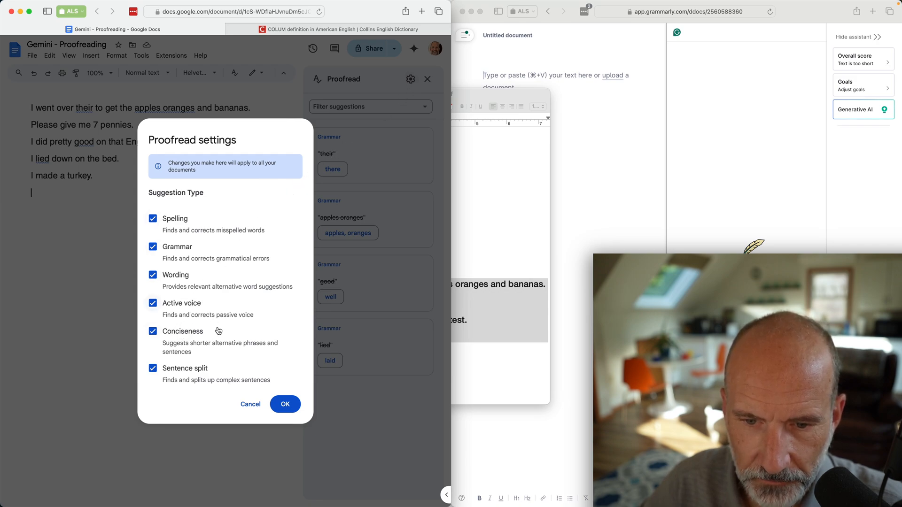
click(249, 404)
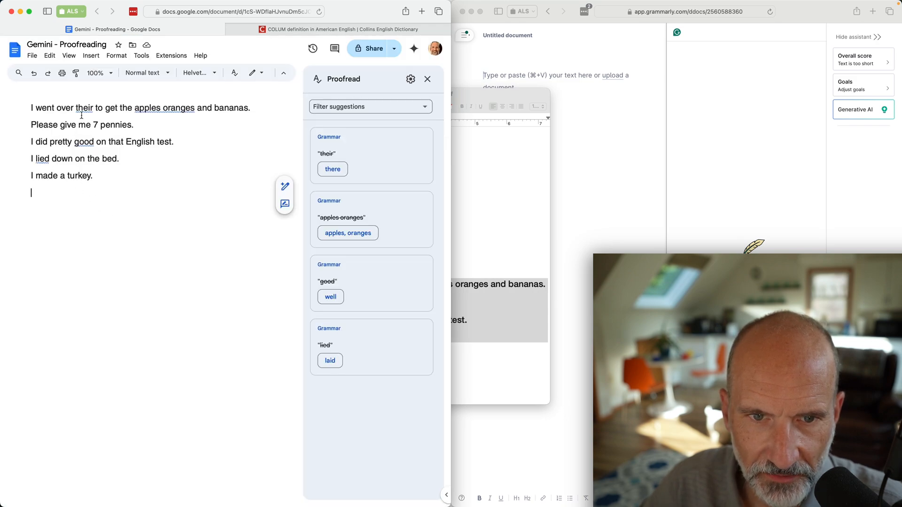
click(52, 176)
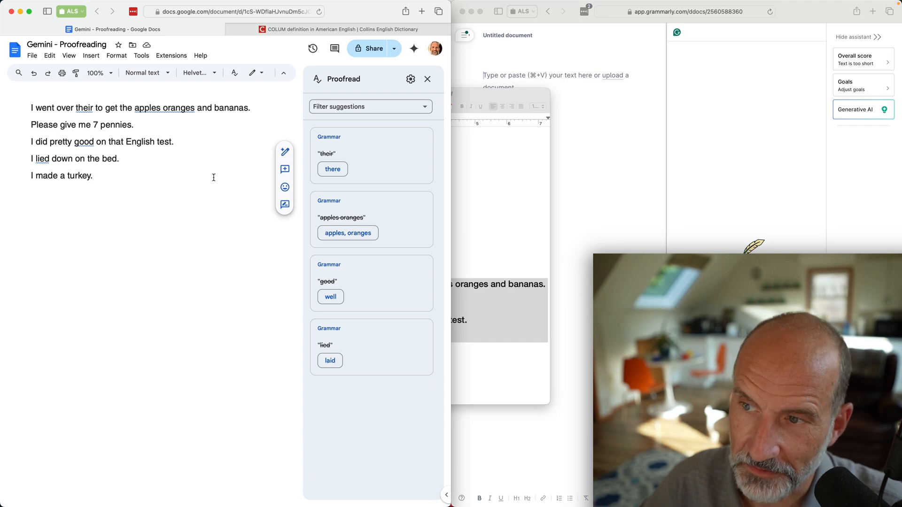
click(566, 131)
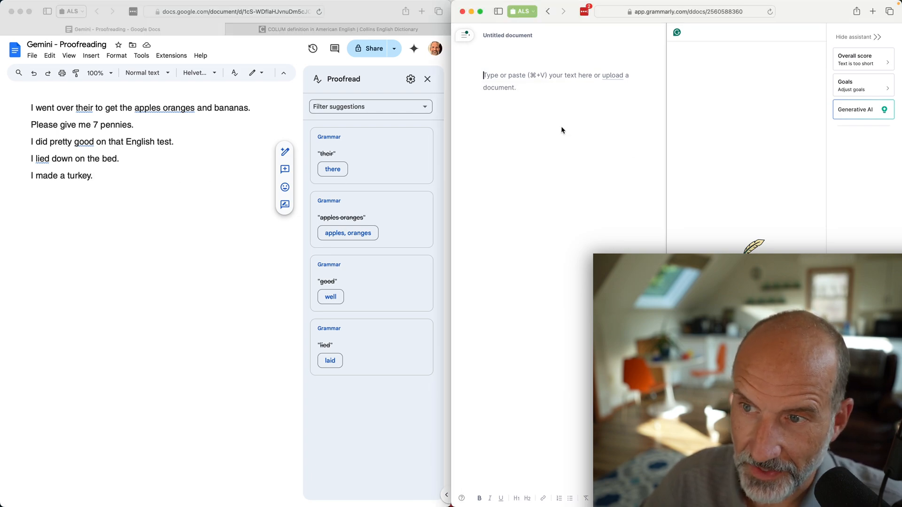
Paste the five sentences into Grammarly and accept its first-sentence correction
text(I went over their to get the apples oranges and bananas. Please give me 7 pennies. I did pretty good on that English test. I lied down on the bed. I made a turkey.)
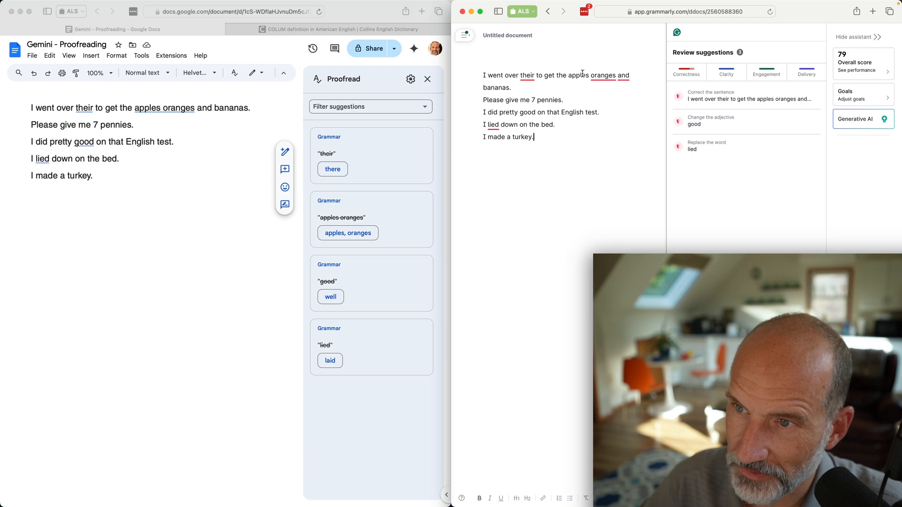
click(531, 77)
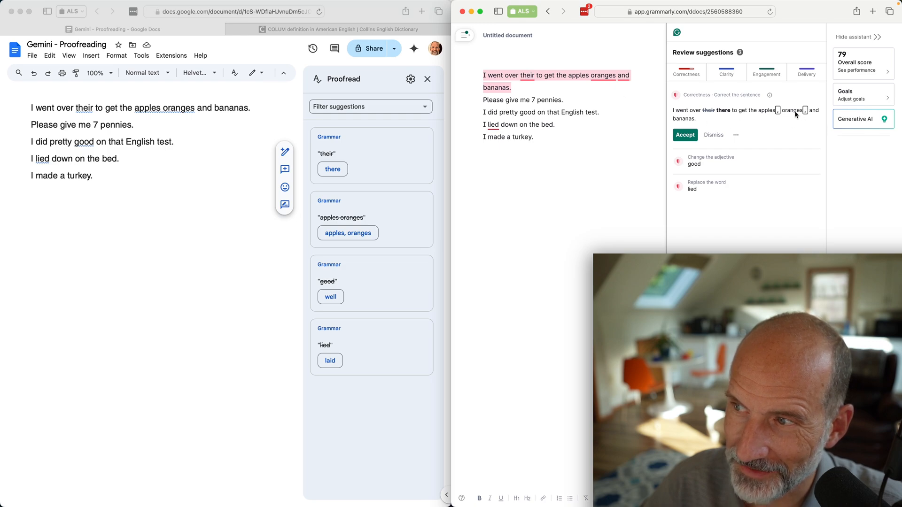
click(685, 135)
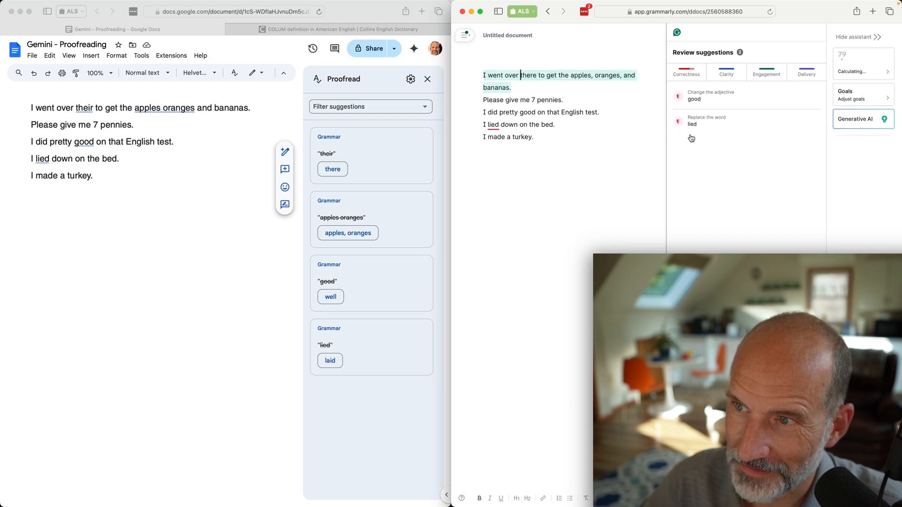
In Docs, accept Proofread's comma after apples and their-to-there corrections
click(168, 108)
click(371, 211)
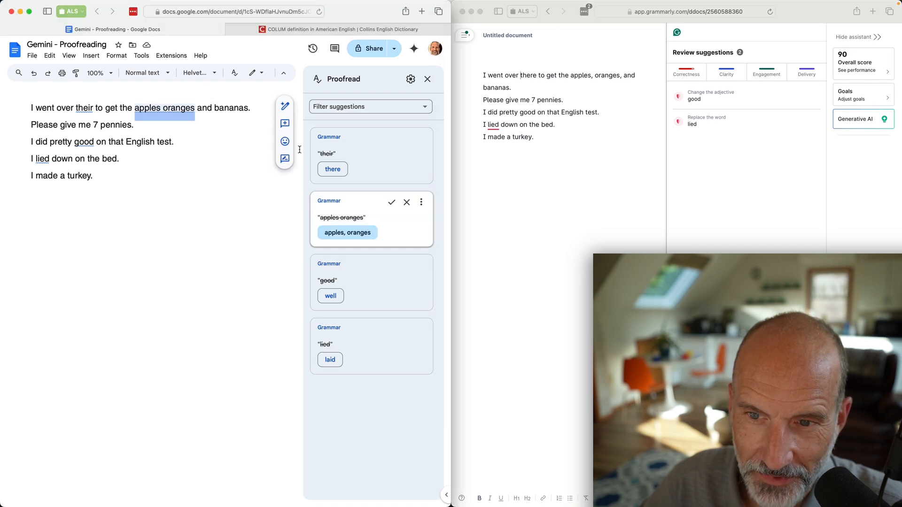
click(348, 233)
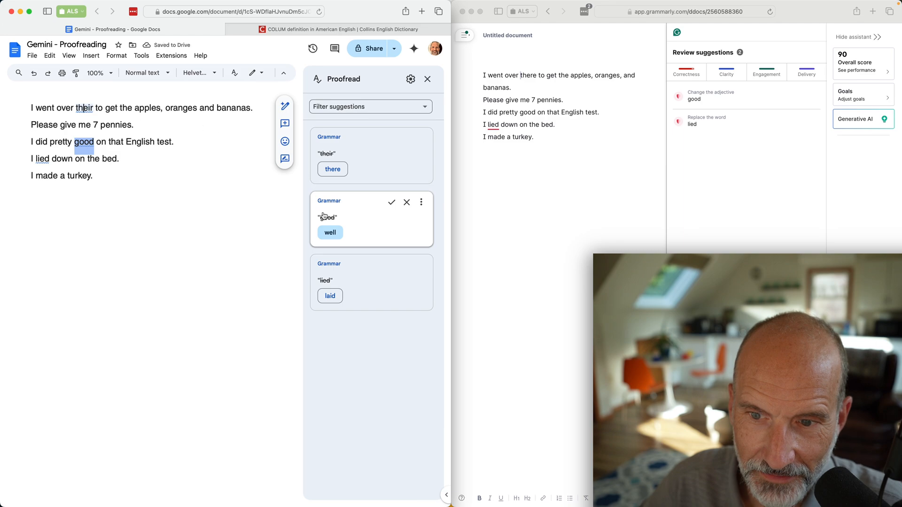
click(333, 169)
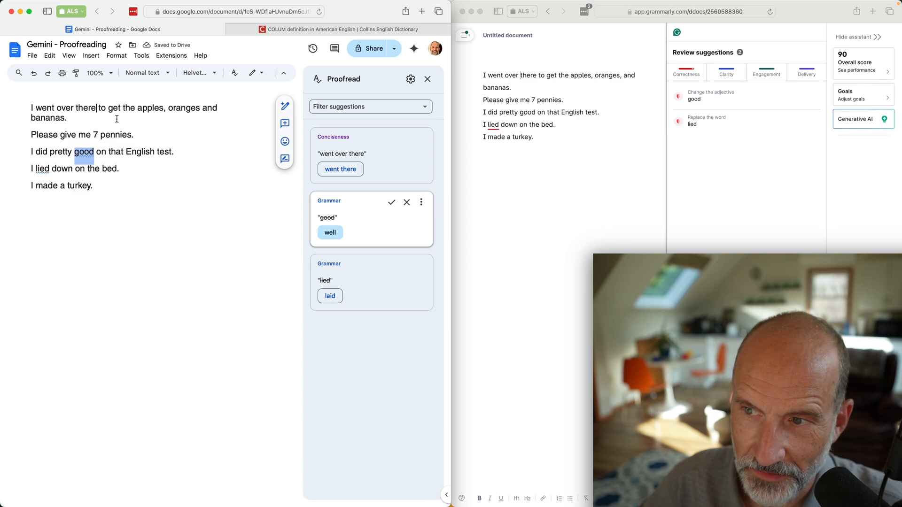
In Grammarly, accept good-to-well and lied-to-lay, then select all the corrected sentences
click(523, 103)
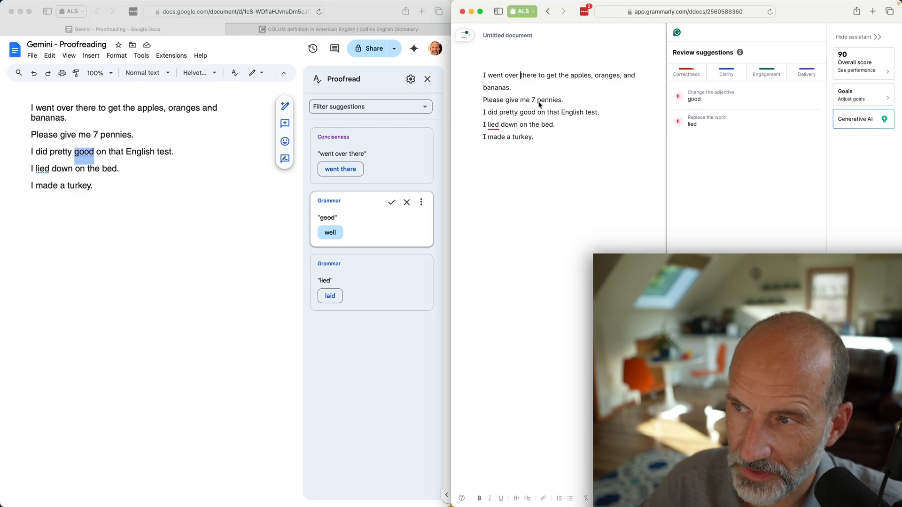
click(533, 100)
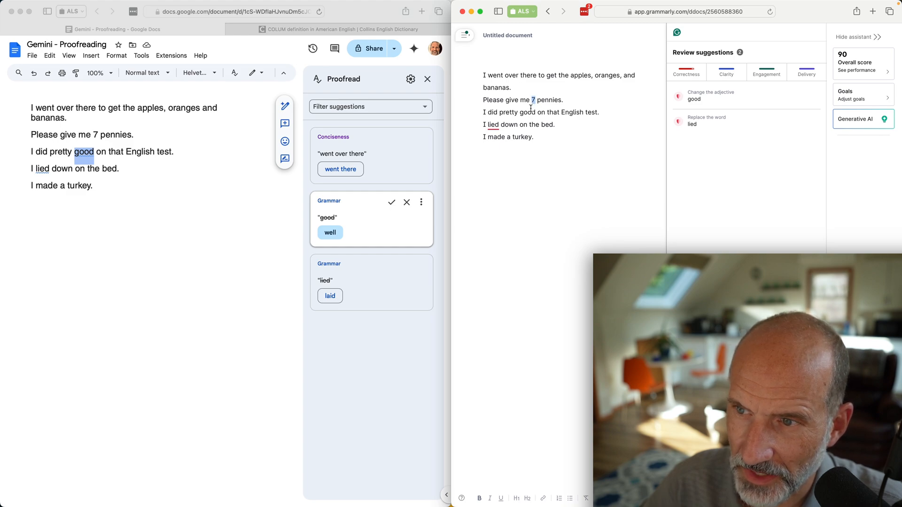
click(529, 113)
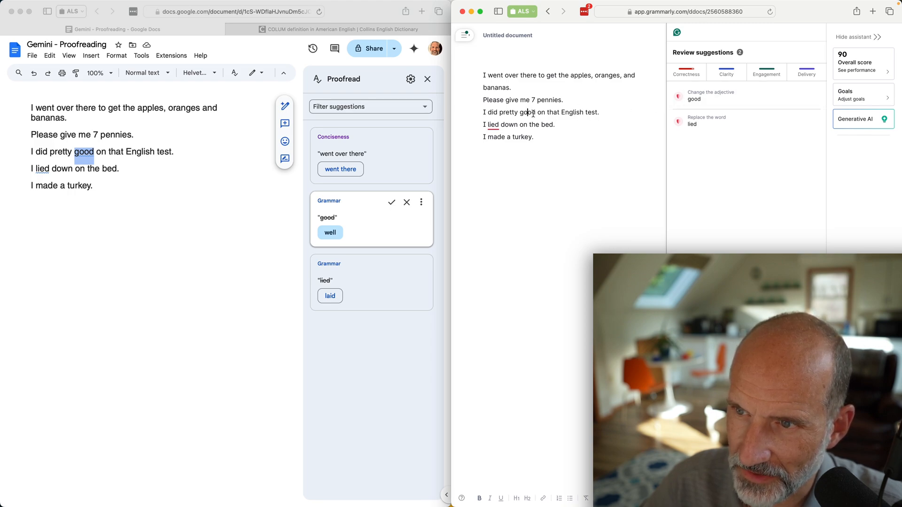
click(511, 115)
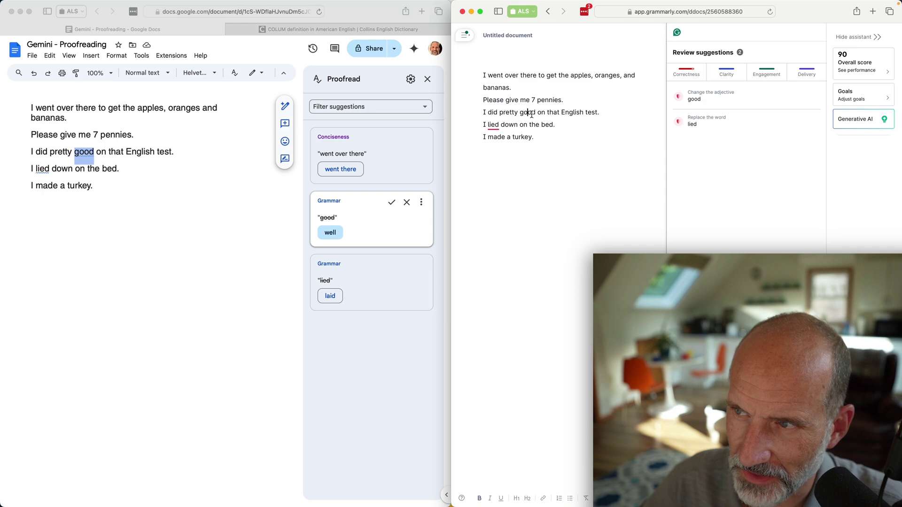
click(719, 101)
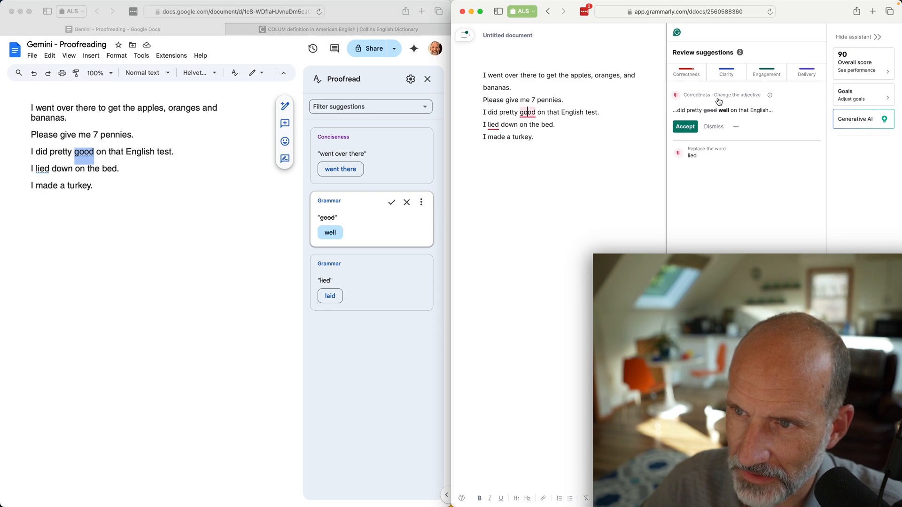
click(686, 127)
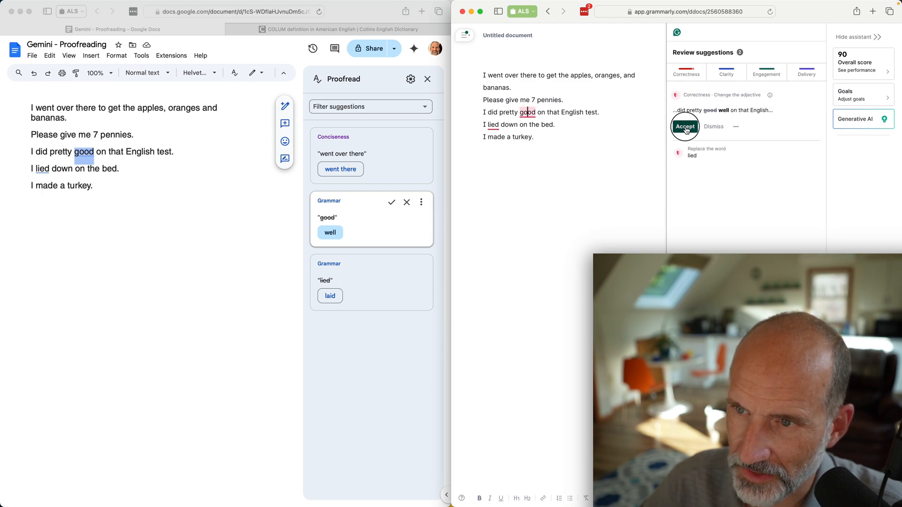
click(492, 125)
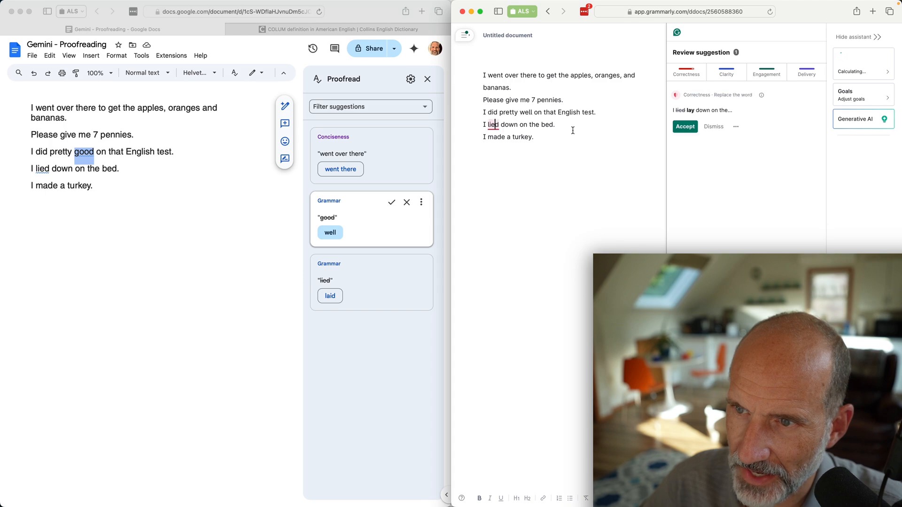
click(685, 126)
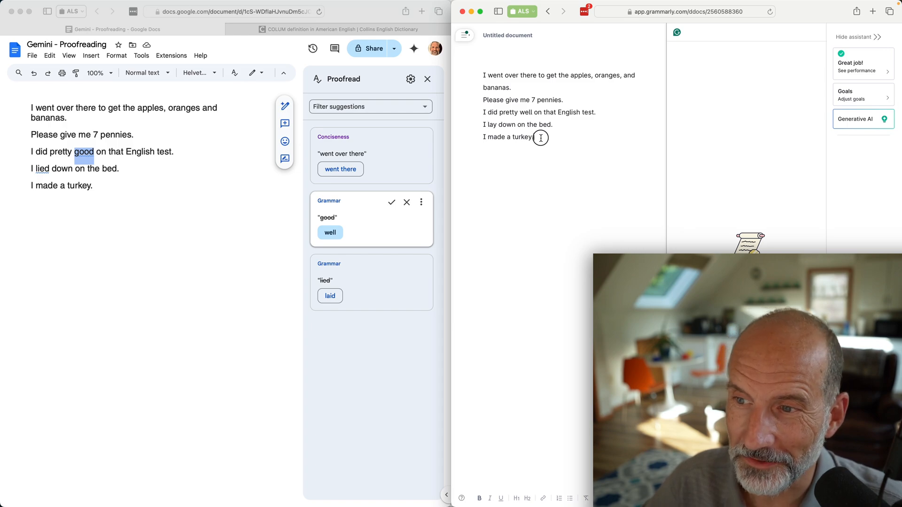
drag(543, 137, 467, 70)
Empty both the Grammarly editor and the Docs document of the grammar sentences
key(BackSpace)
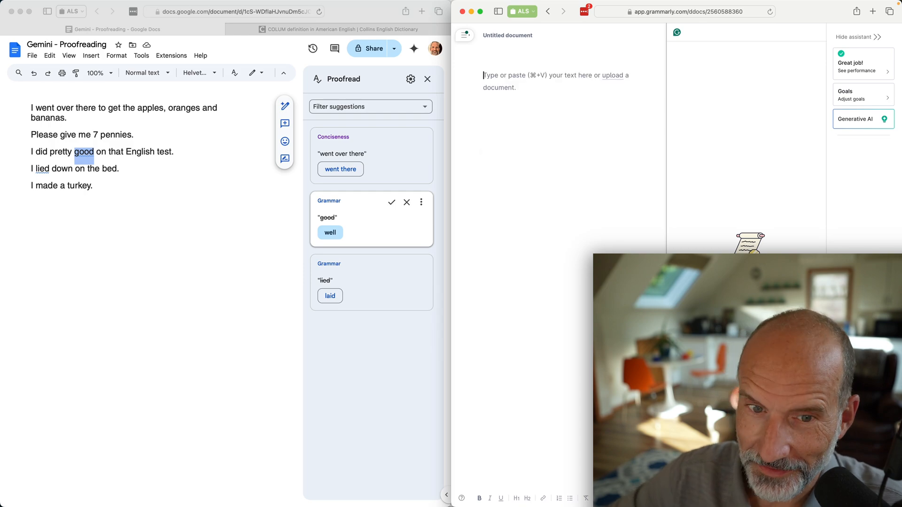
click(99, 188)
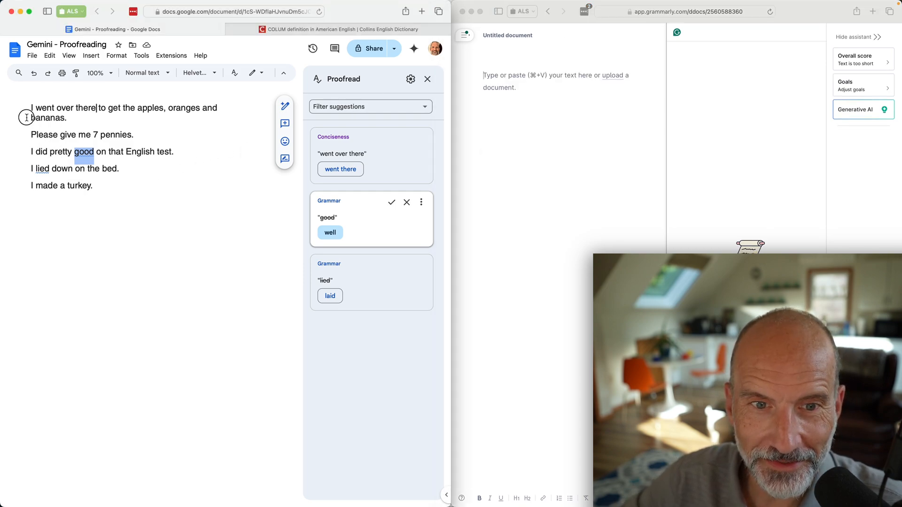
drag(27, 114, 95, 191)
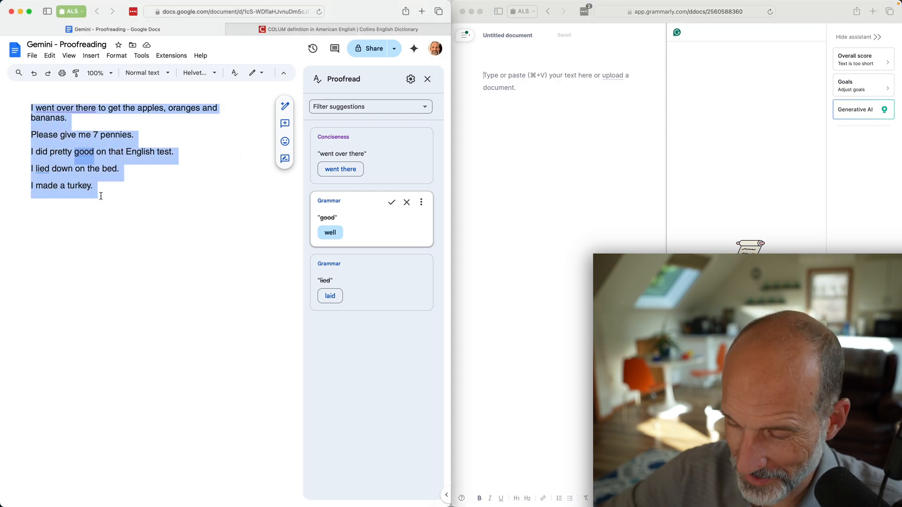
key(BackSpace)
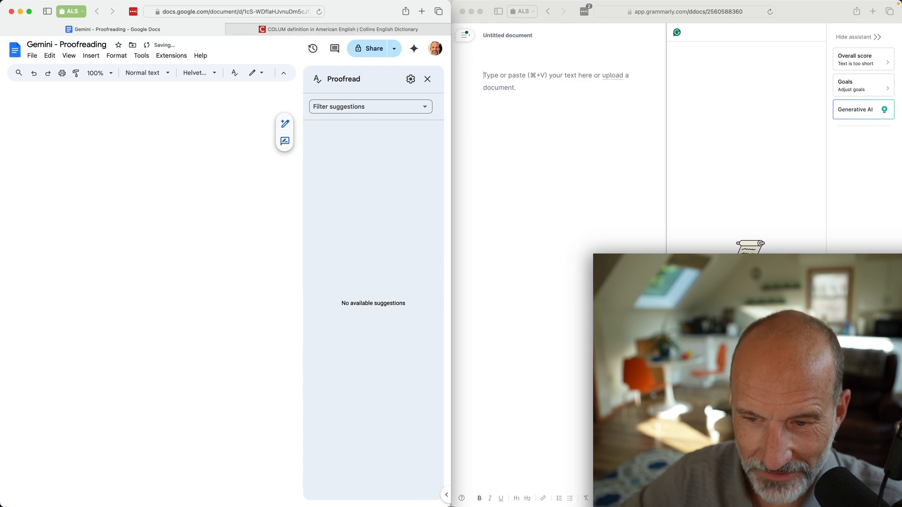
Copy the two passive-voice sentences from the notes and paste them into Grammarly
key(super+Tab)
key(super+Tab)
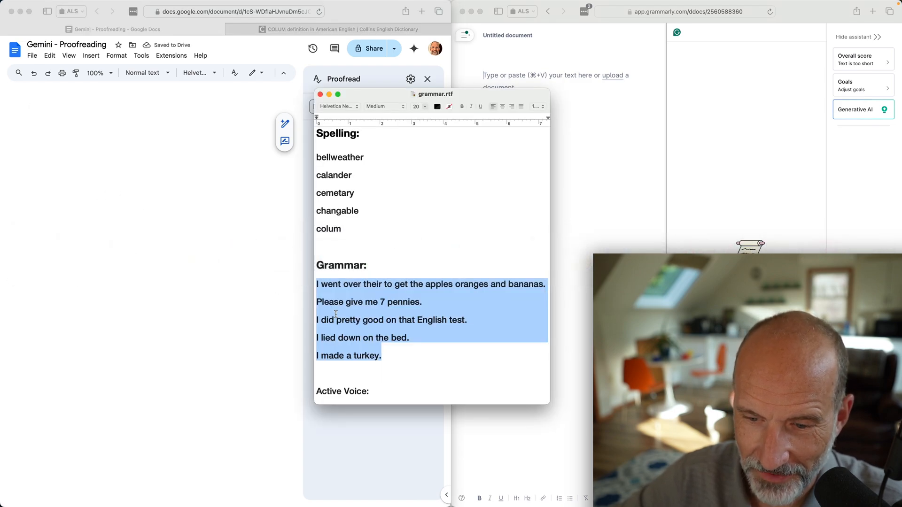
scroll(336, 314, down, 3)
scroll(336, 314, down, 2)
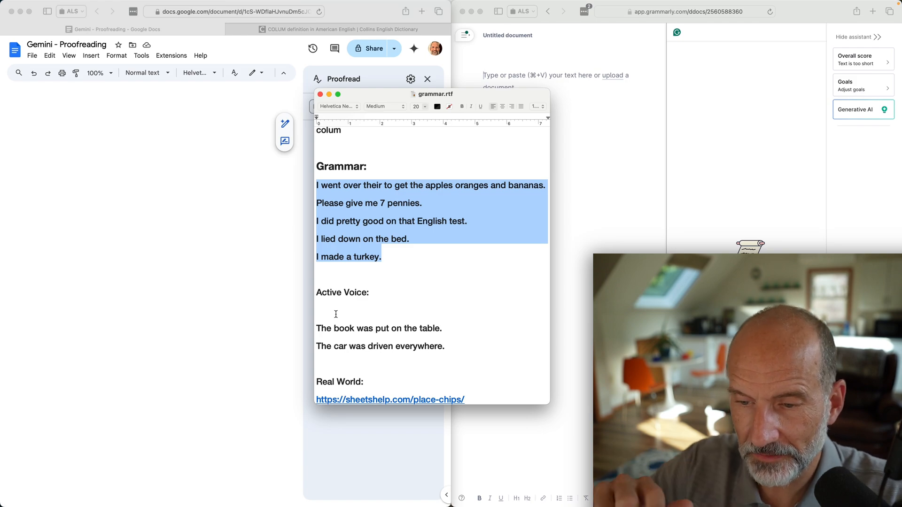
click(447, 346)
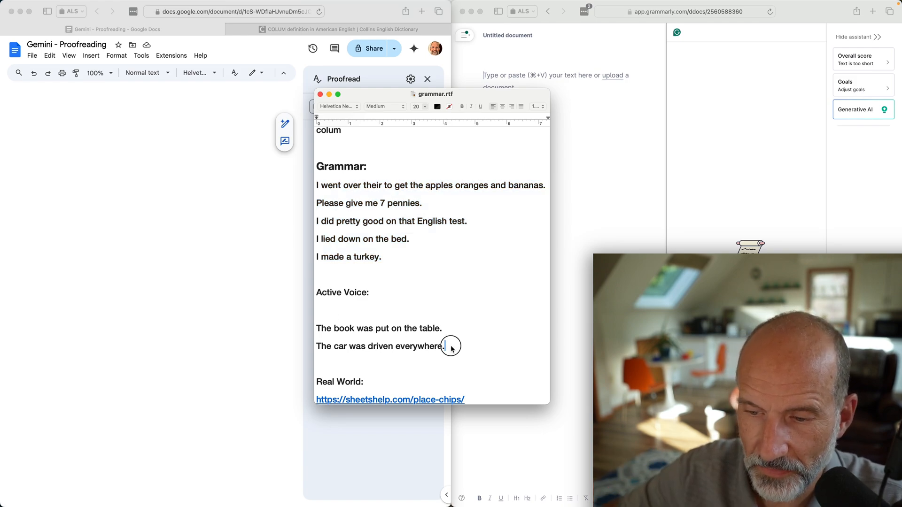
drag(446, 346, 318, 329)
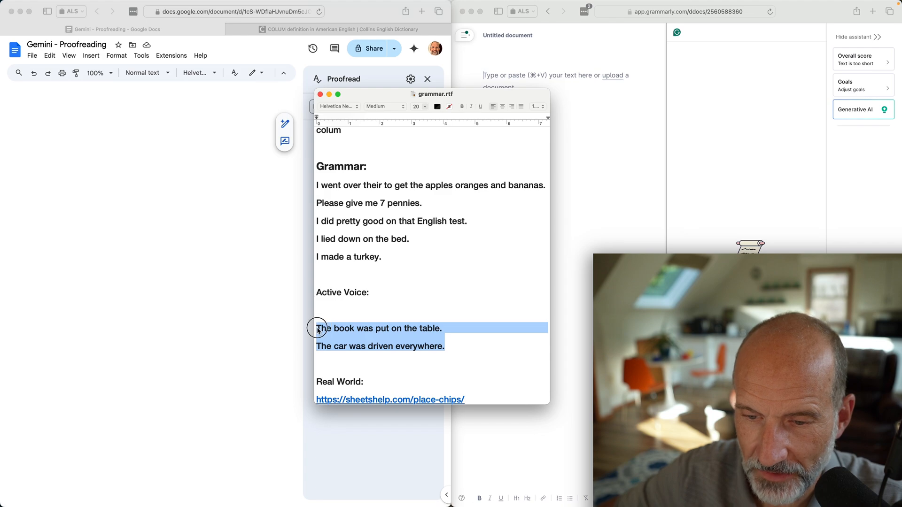
click(578, 159)
text(The book was put on the table. The car was driven everywhere.)
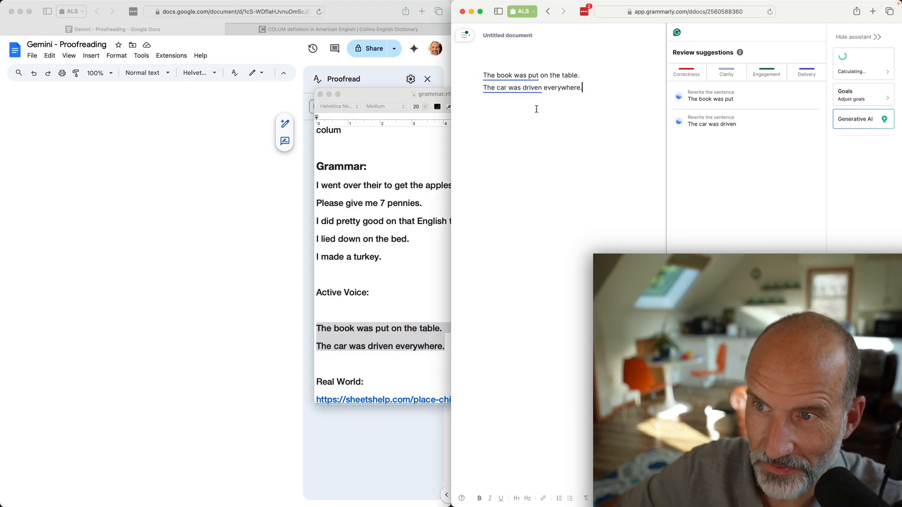
Show the active-voice advice '[Somebody] drove the car' for the second sentence, then paste both passive sentences into Docs
click(521, 74)
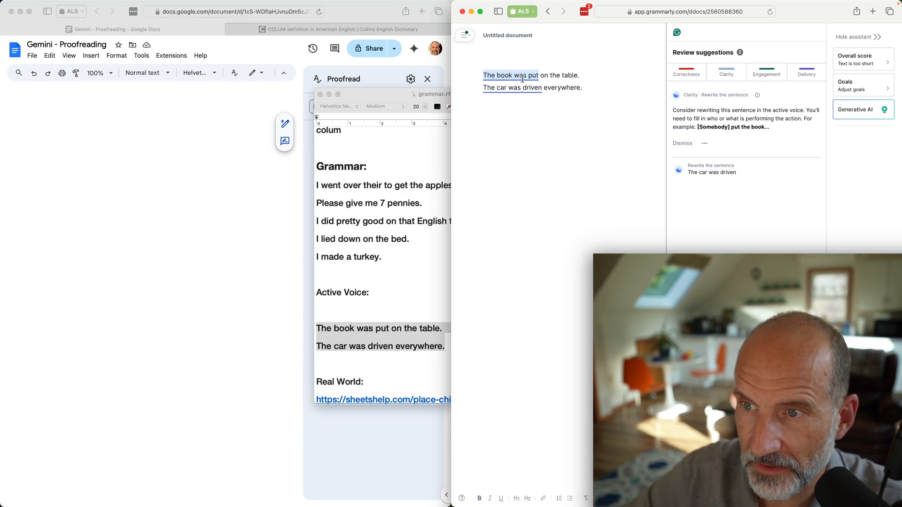
click(527, 88)
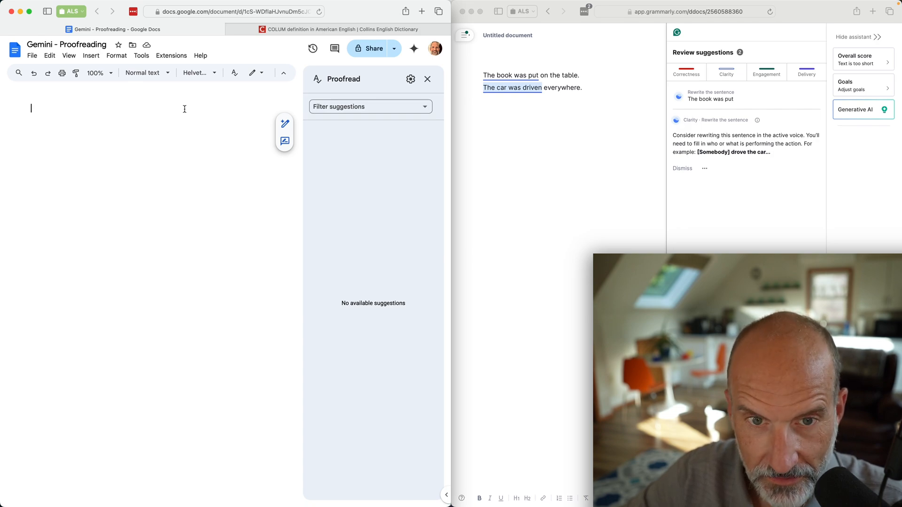
text(The book was put on the table. The car was driven everywhere.)
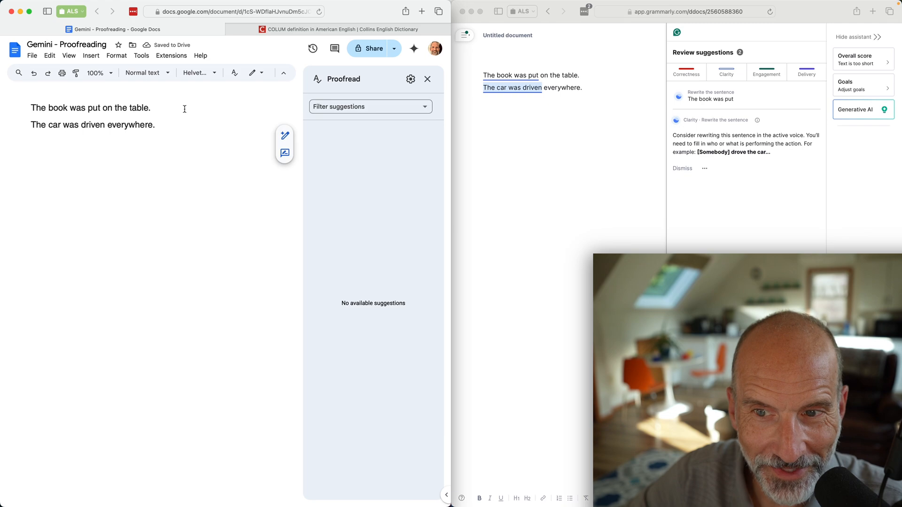
Confirm Active voice is enabled in the Proofread settings and select the sentence about the car
click(410, 79)
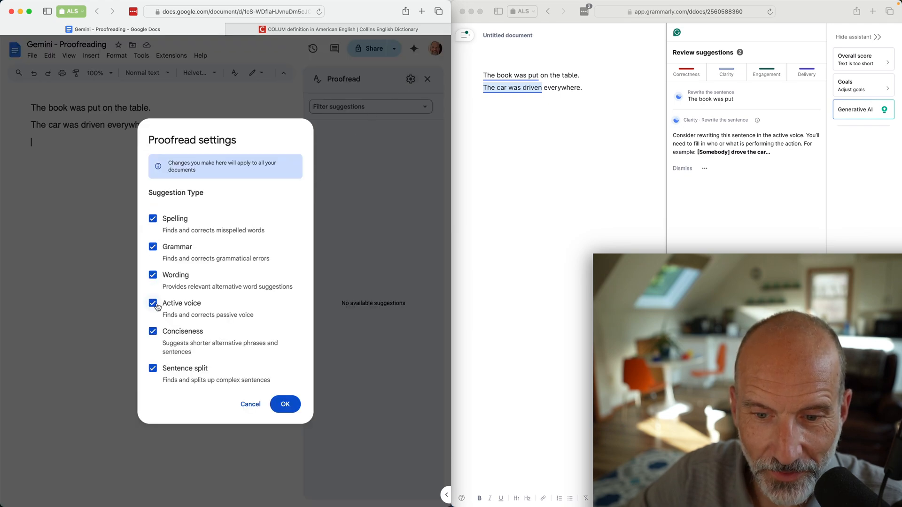
click(287, 405)
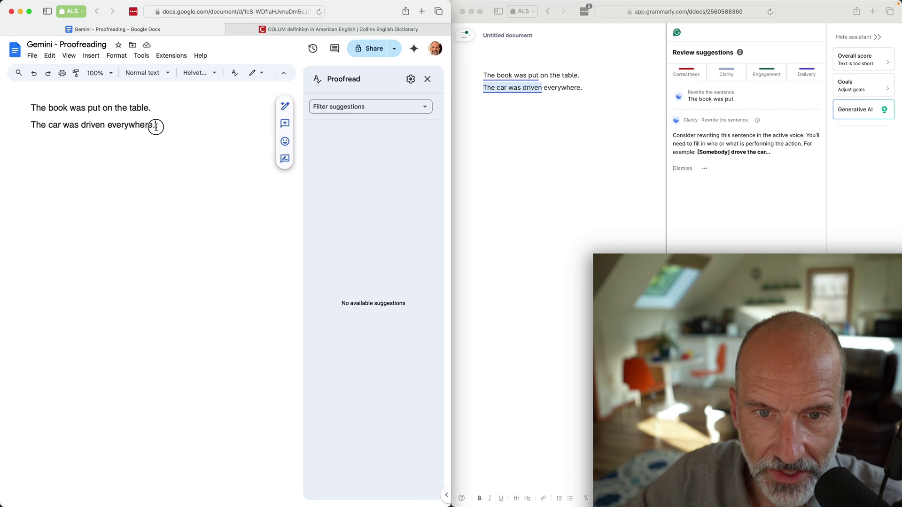
drag(157, 125, 43, 124)
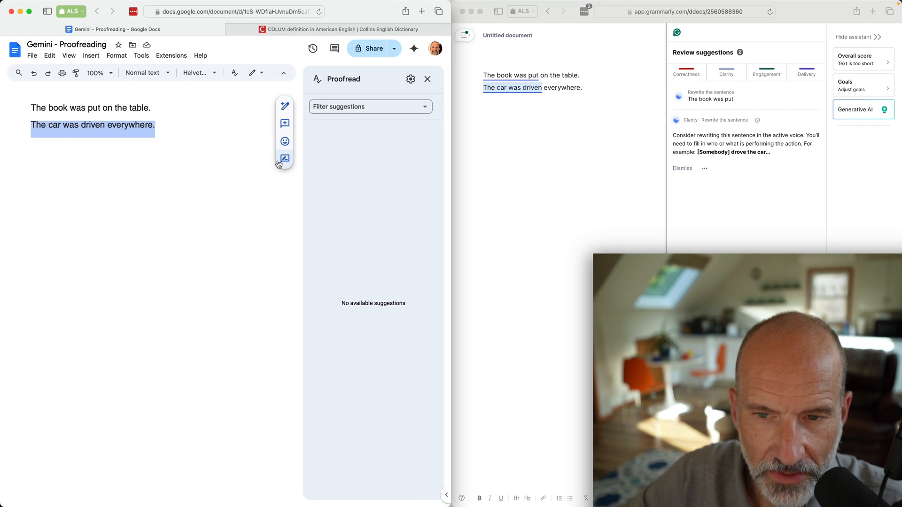
click(286, 107)
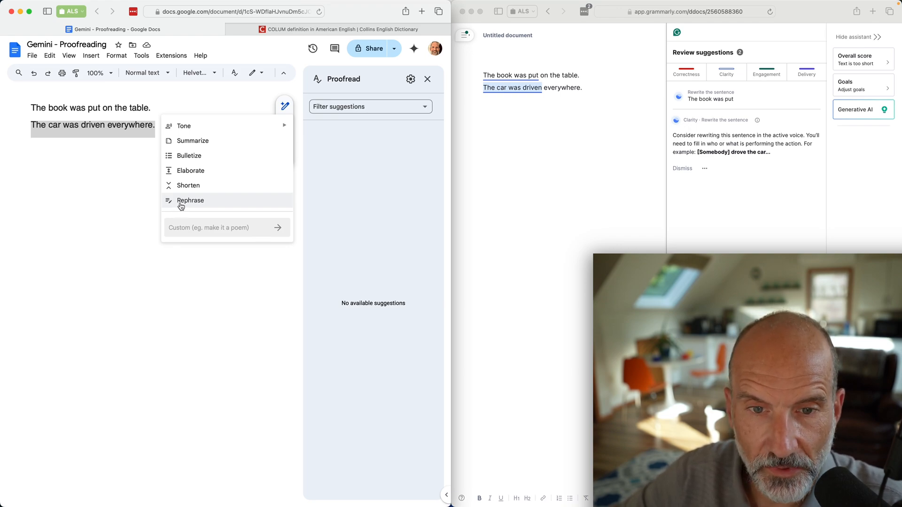
click(180, 203)
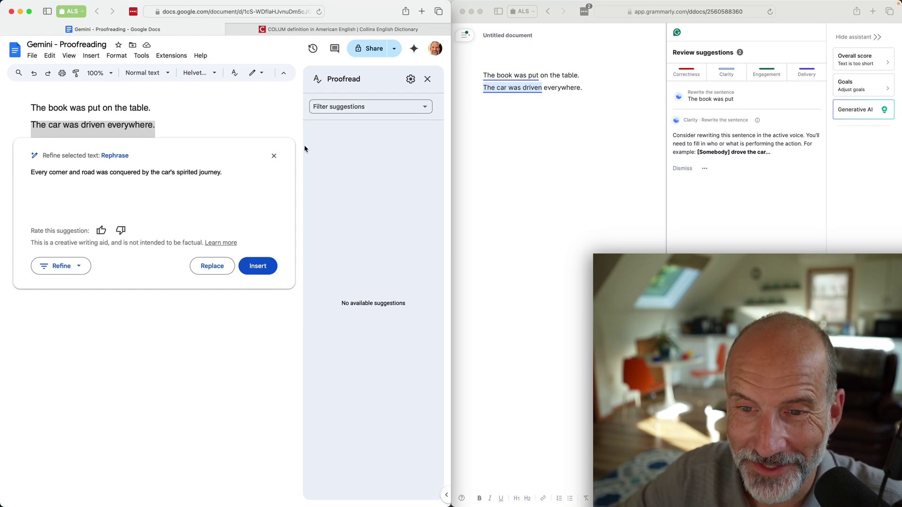
click(275, 157)
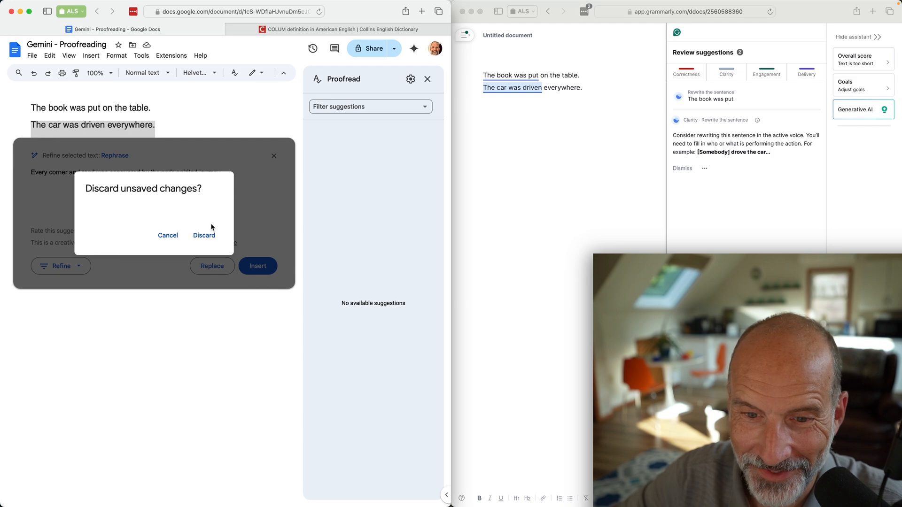
click(205, 235)
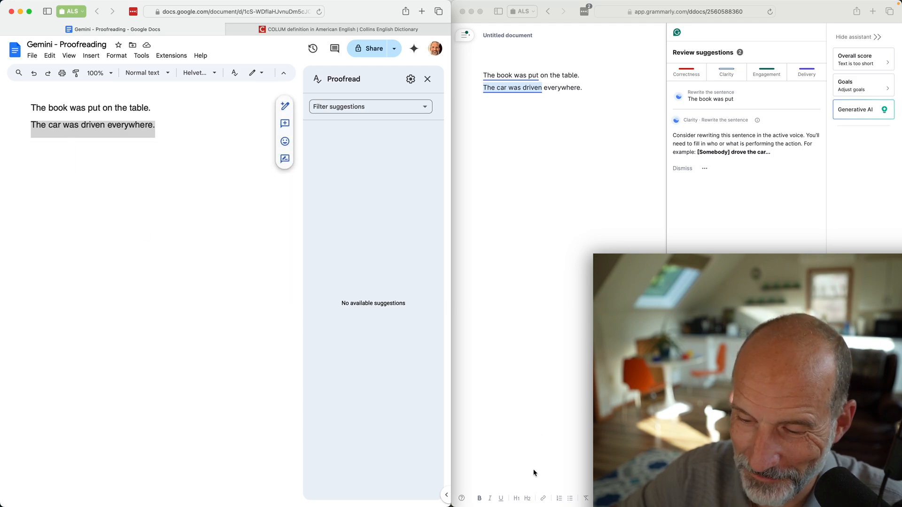
mouse_move(523, 504)
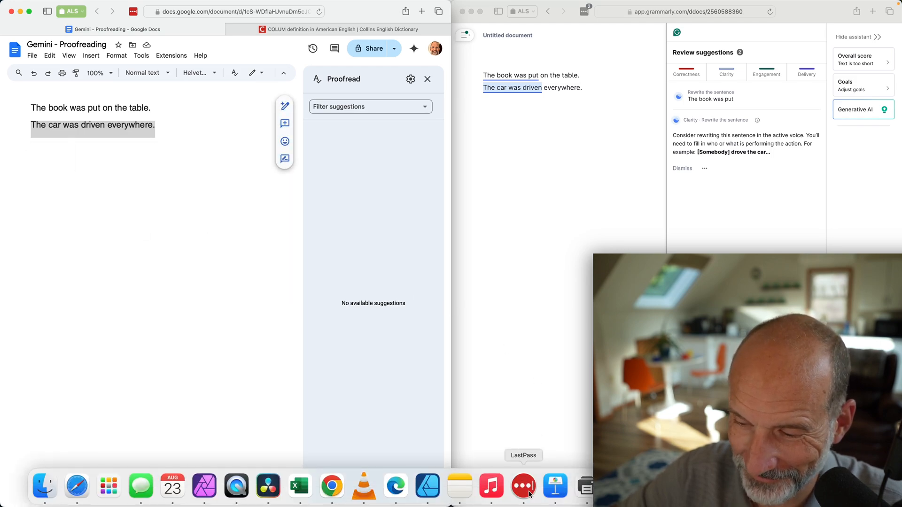
click(460, 486)
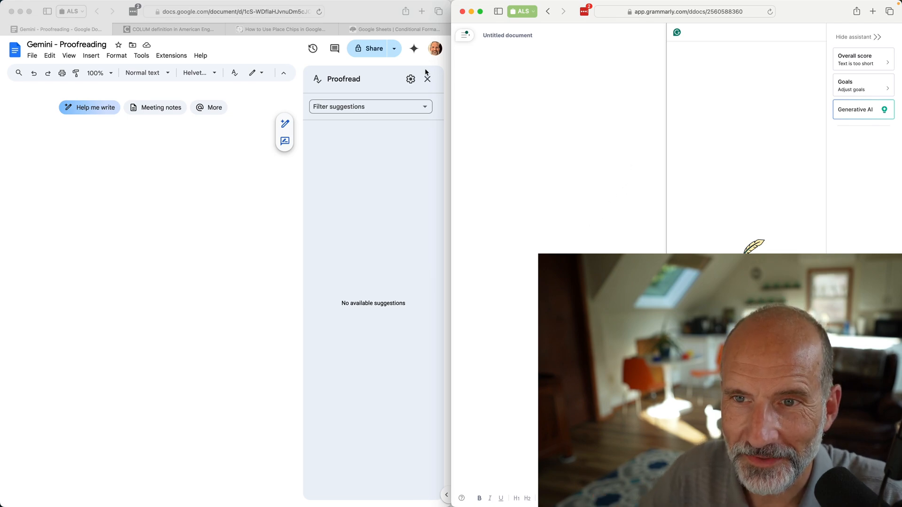
Browse the open blog tabs and run a site search, first for adobe
click(294, 31)
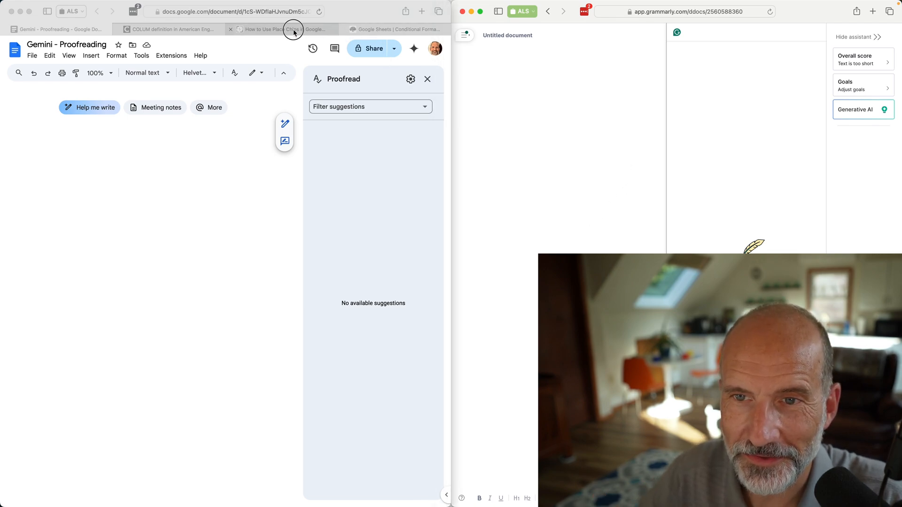
drag(218, 86, 224, 122)
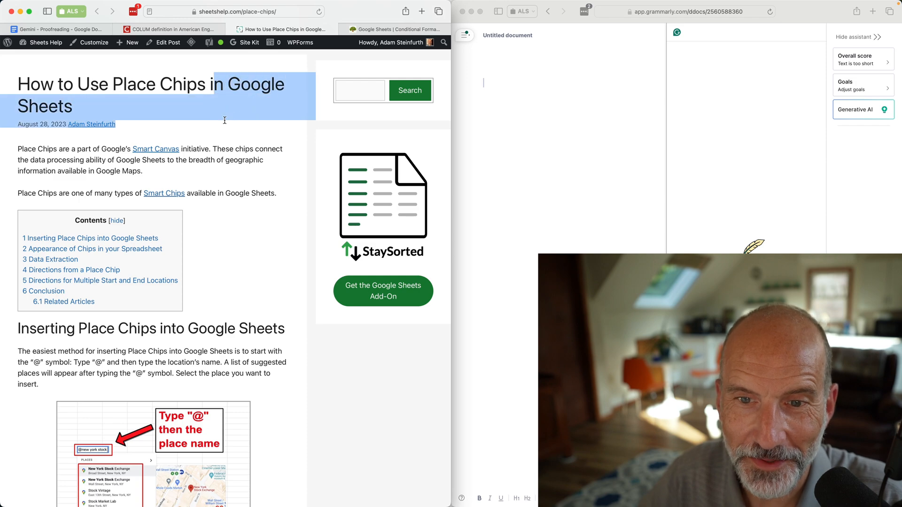
click(382, 30)
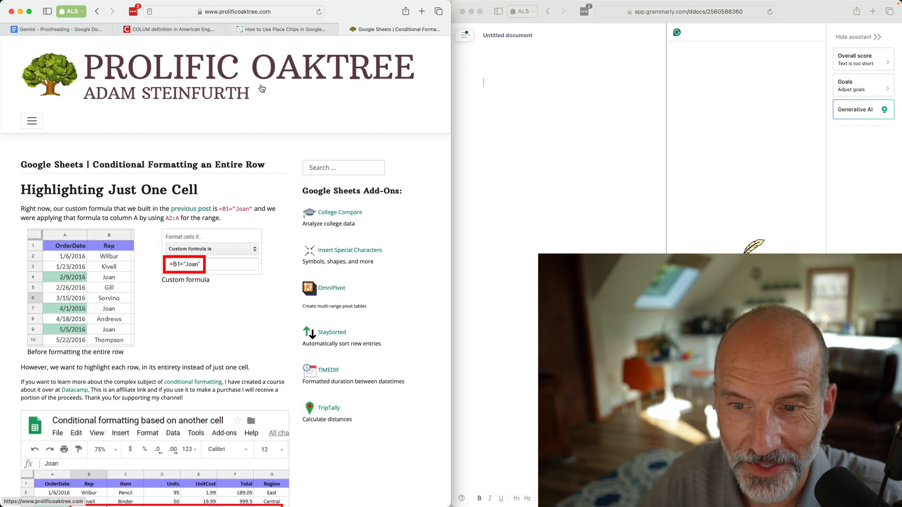
scroll(237, 110, down, 2)
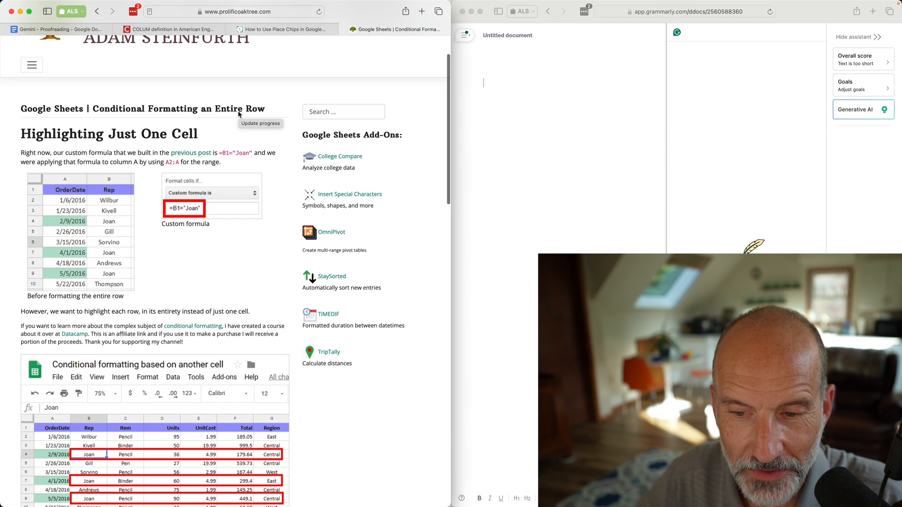
scroll(237, 112, down, 4)
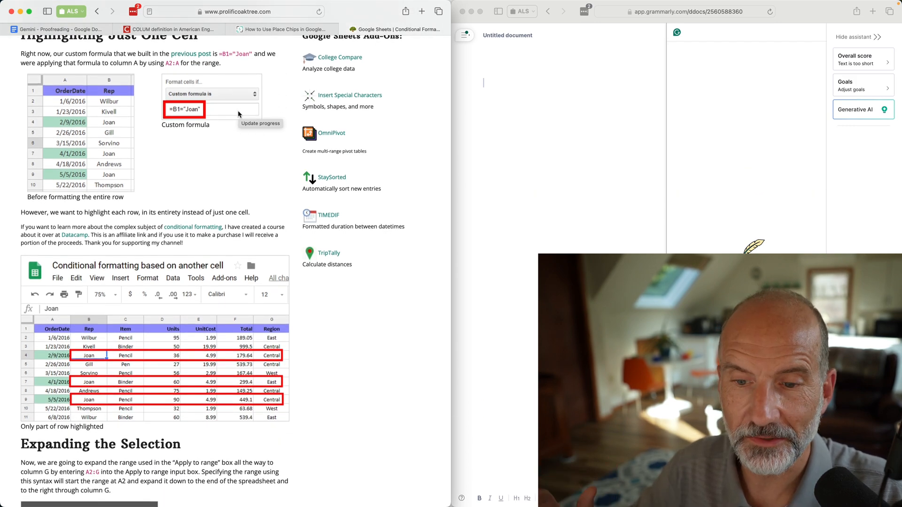
scroll(194, 185, up, 5)
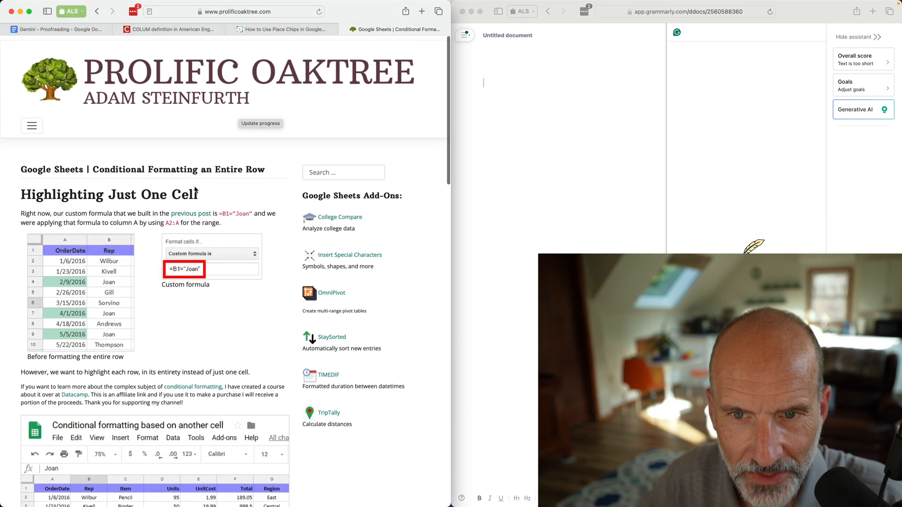
click(340, 169)
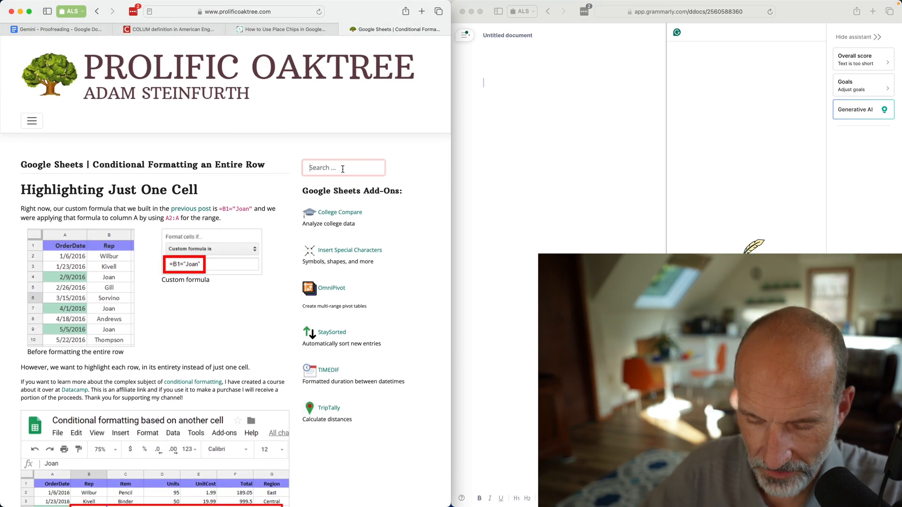
text(adobe)
key(Return)
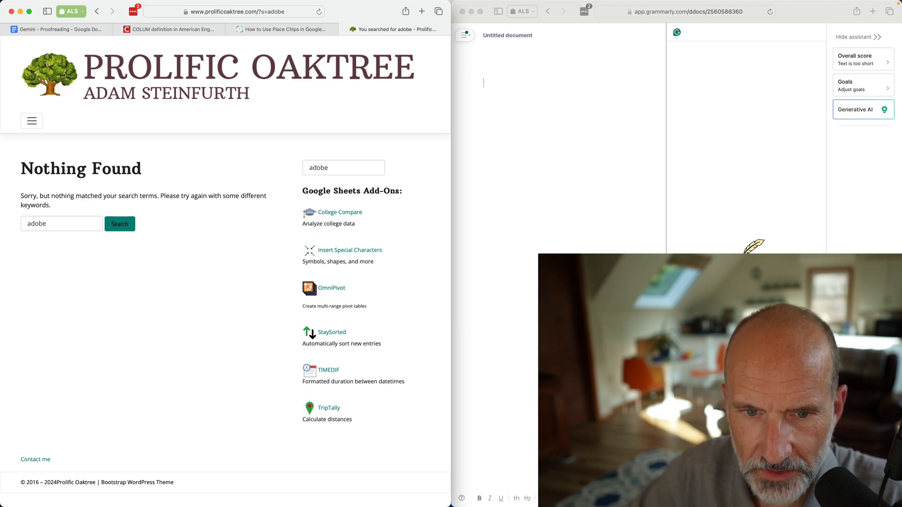
Search the blog for excel, open the Excel Mobile App double underline article and select all its content
click(321, 168)
double_click(320, 168)
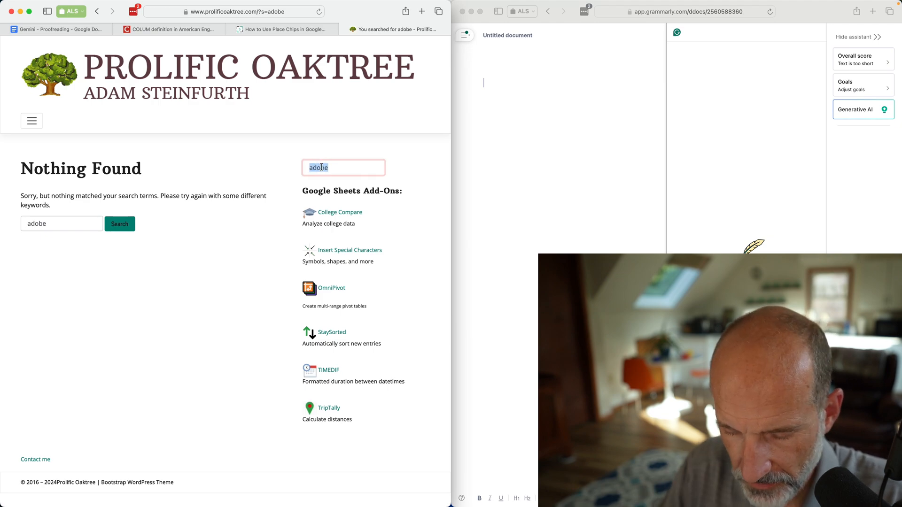
text(excel)
key(Return)
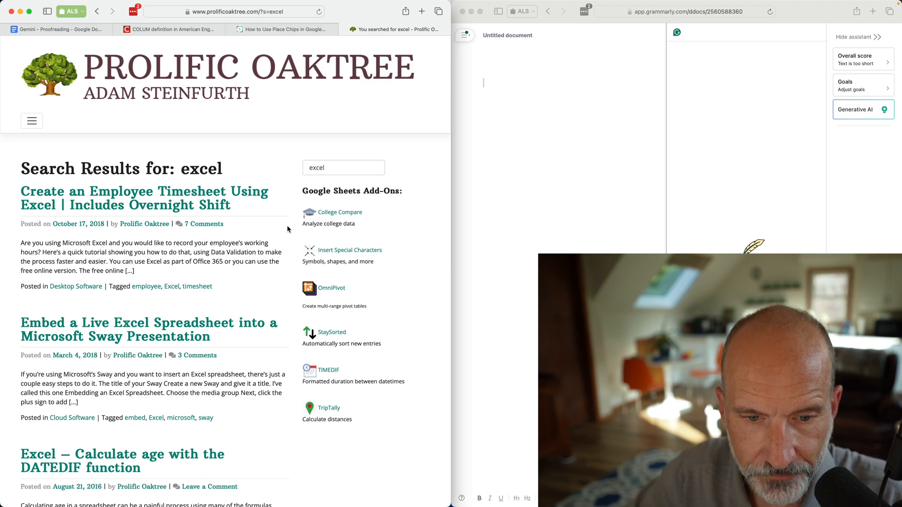
scroll(156, 263, down, 4)
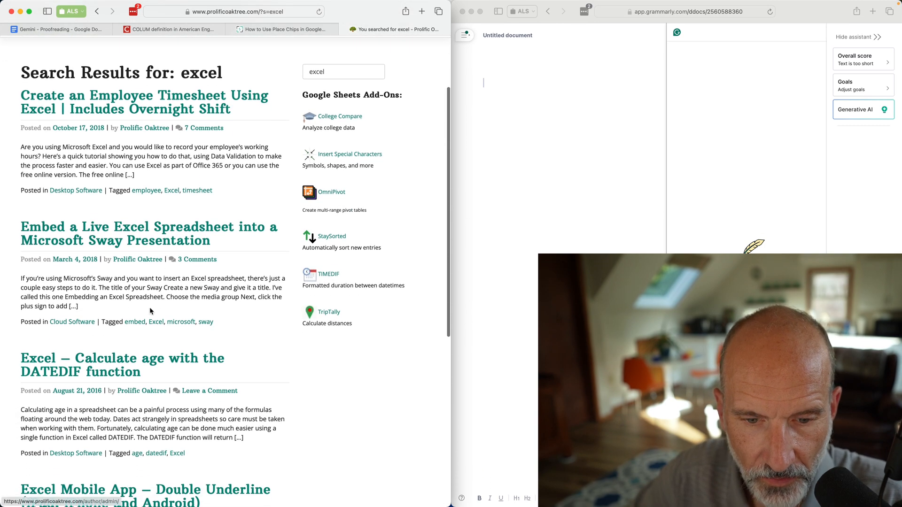
scroll(151, 311, down, 6)
scroll(151, 311, down, 1)
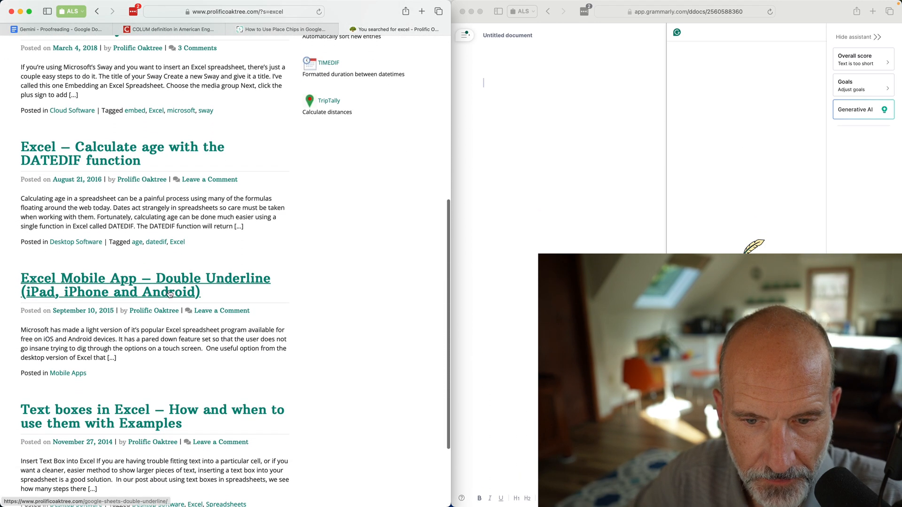
click(181, 284)
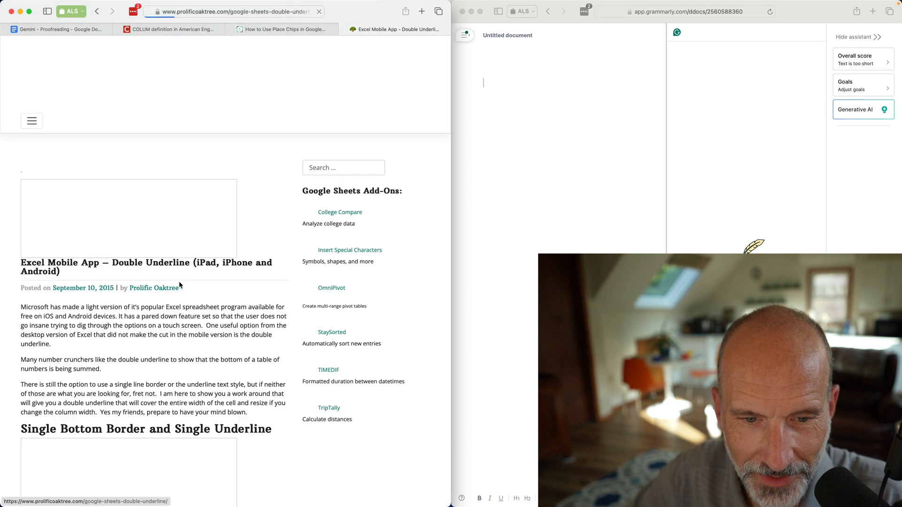
scroll(181, 285, down, 1)
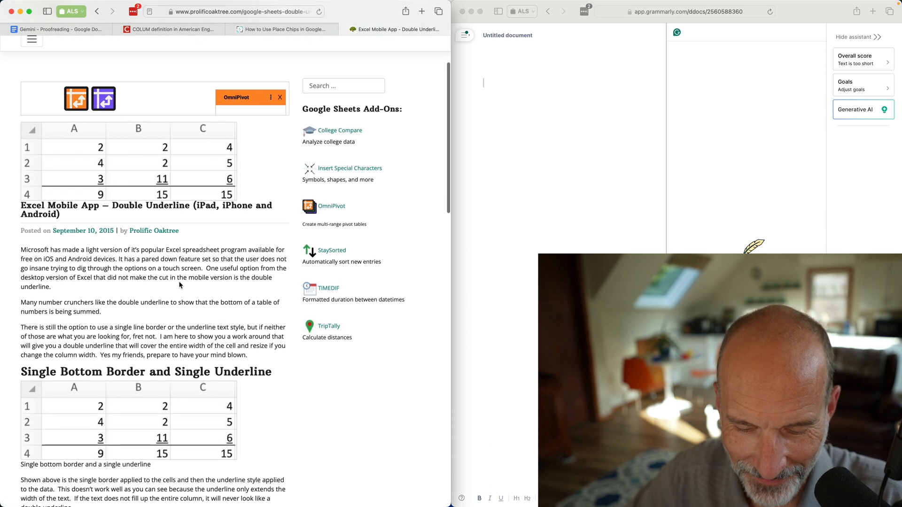
key(super+a)
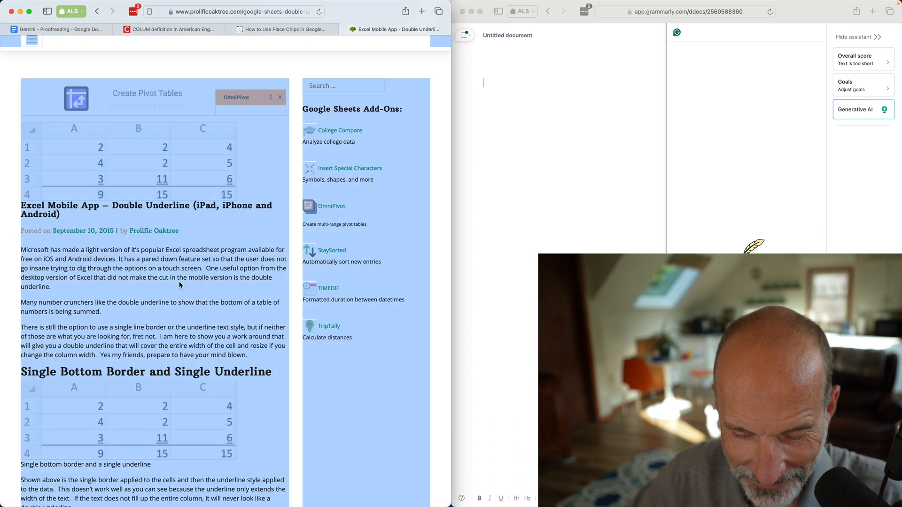
click(511, 91)
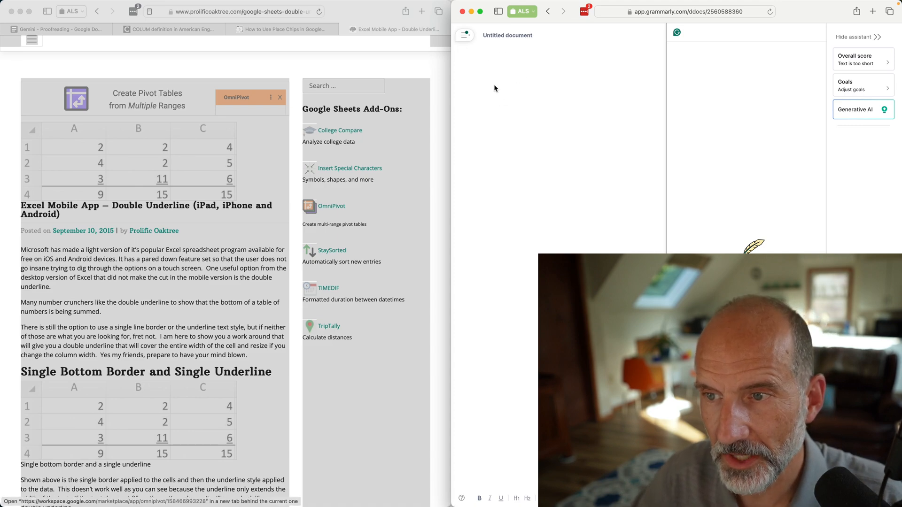
Paste the copied blog article into the blank Grammarly document
key(super+v)
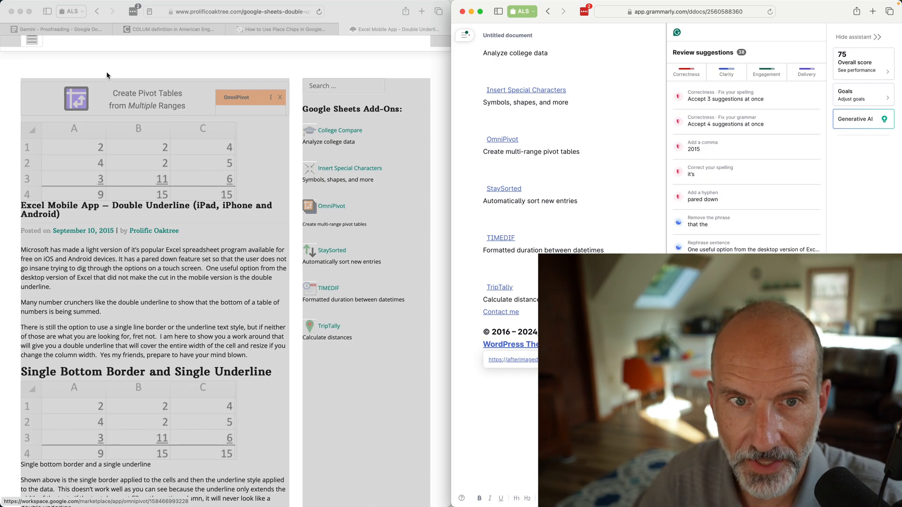
Paste the copied article into the Gemini - Proofreading Google Doc as well
click(82, 23)
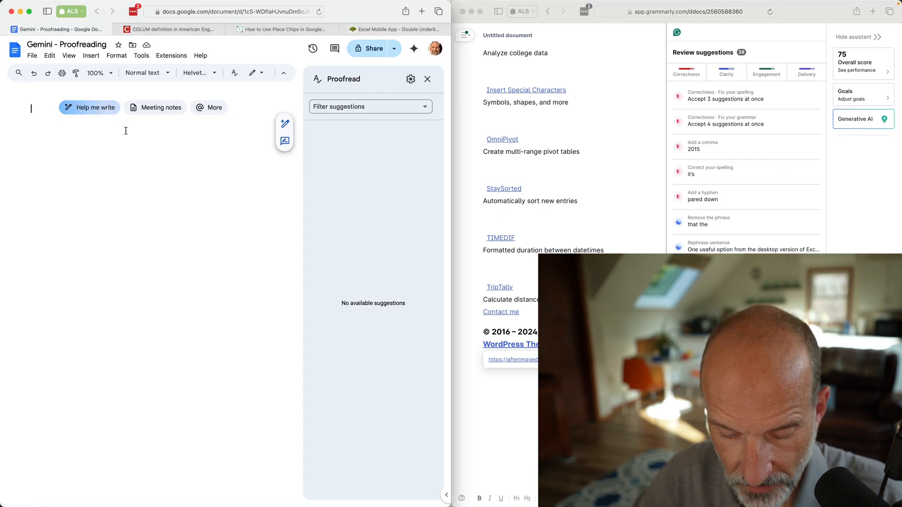
key(super+v)
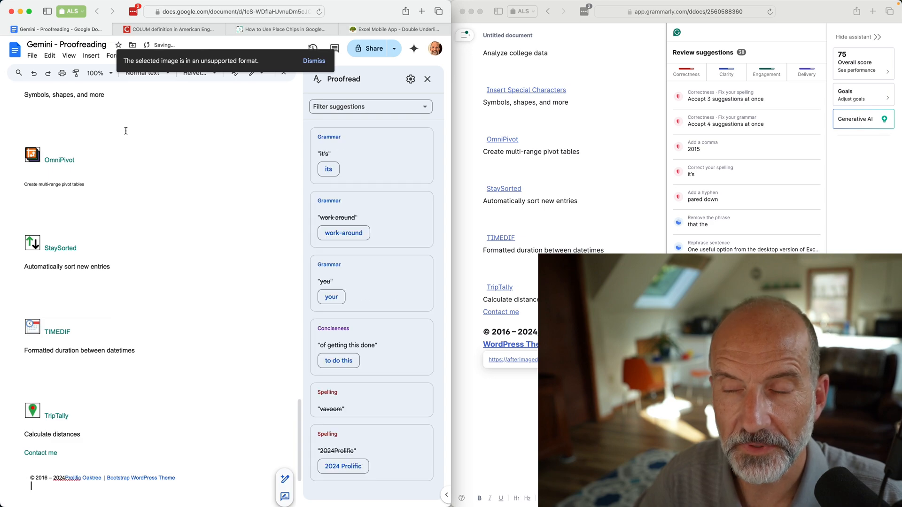
scroll(618, 171, up, 10)
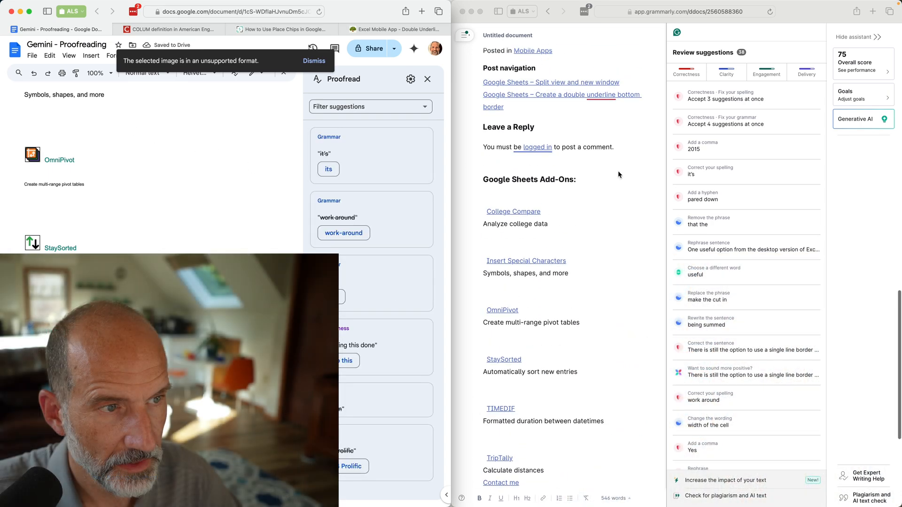
scroll(619, 170, up, 10)
scroll(618, 171, down, 10)
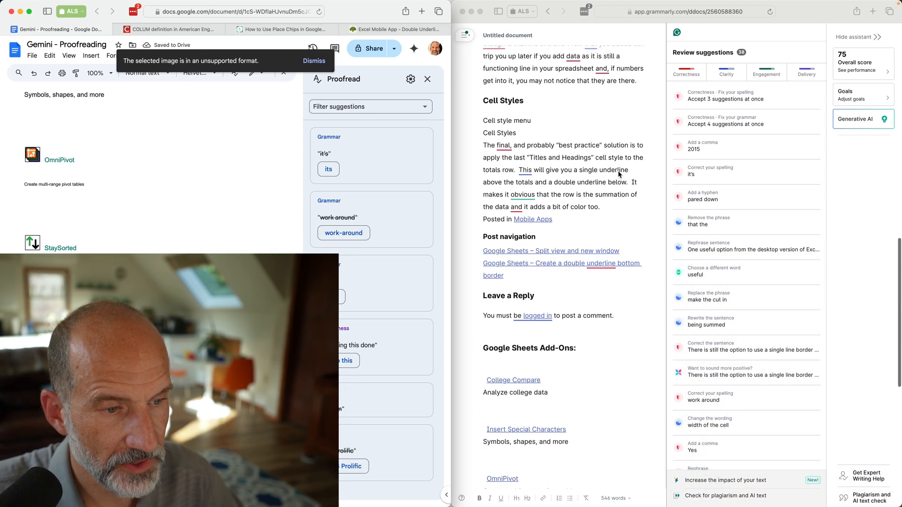
scroll(618, 171, down, 5)
scroll(619, 171, down, 3)
scroll(618, 170, down, 5)
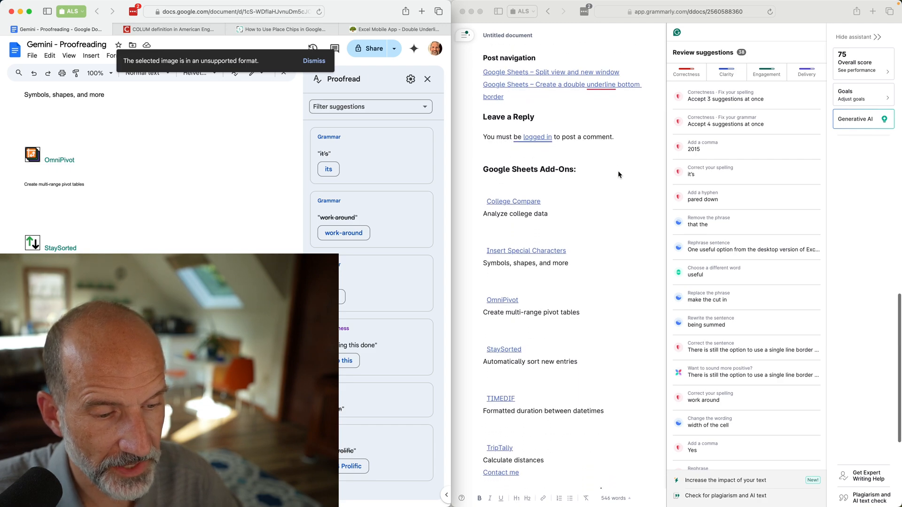
Delete the reply section, add-ons list, footer, posted-in line and post navigation from the Grammarly copy
click(570, 445)
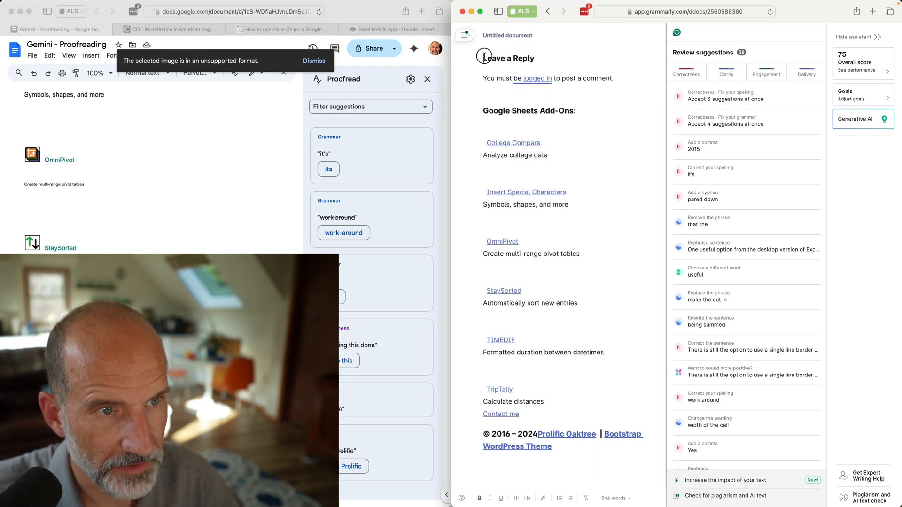
drag(482, 58, 610, 465)
key(BackSpace)
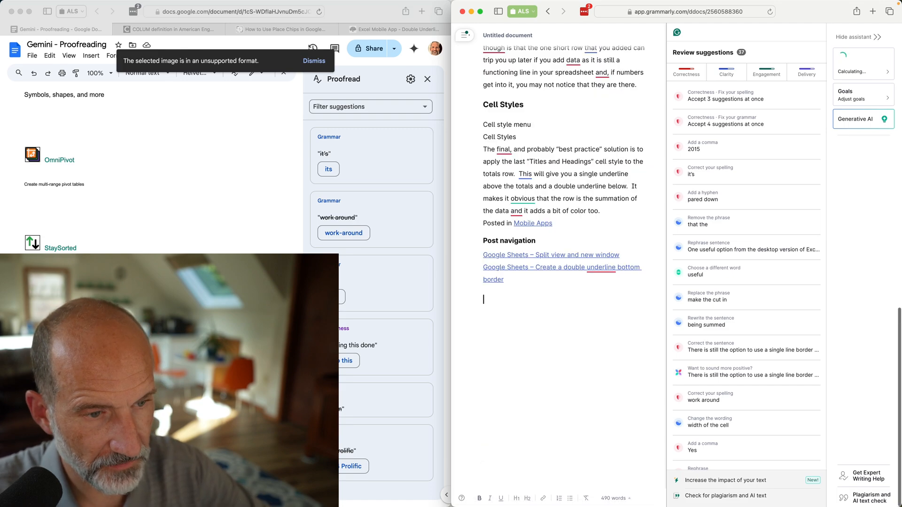
key(shift+Up)
key(shift+Up)
key(shift+Up)
key(BackSpace)
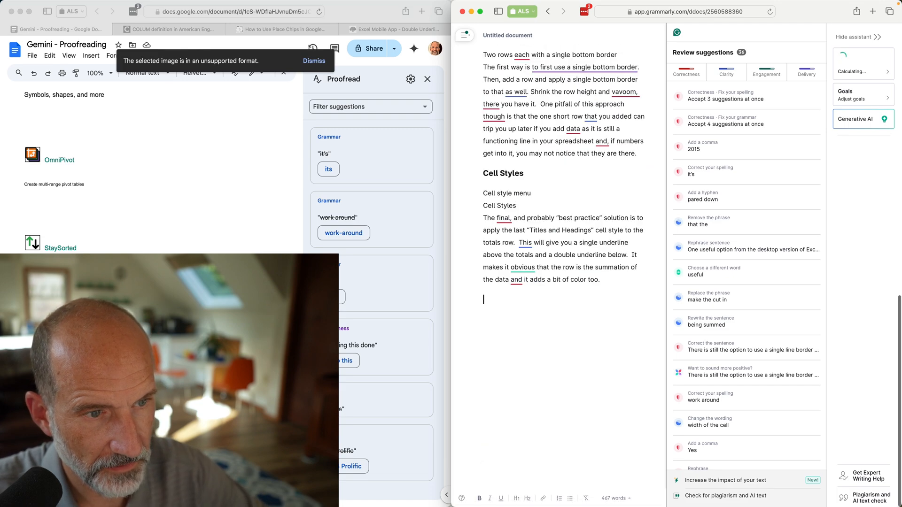
scroll(564, 282, up, 10)
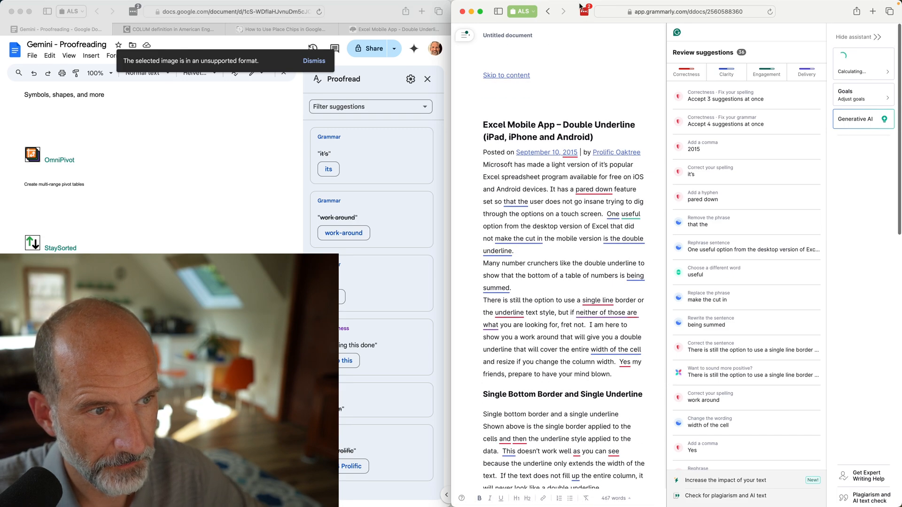
Delete the site header, title and byline above the article in Grammarly
click(643, 152)
key(shift+Up)
key(shift+Up)
key(shift+Up)
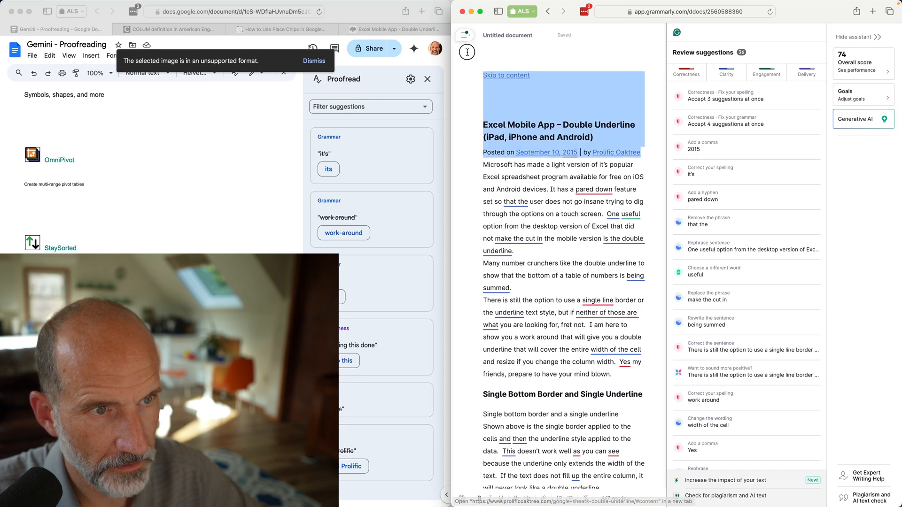
key(BackSpace)
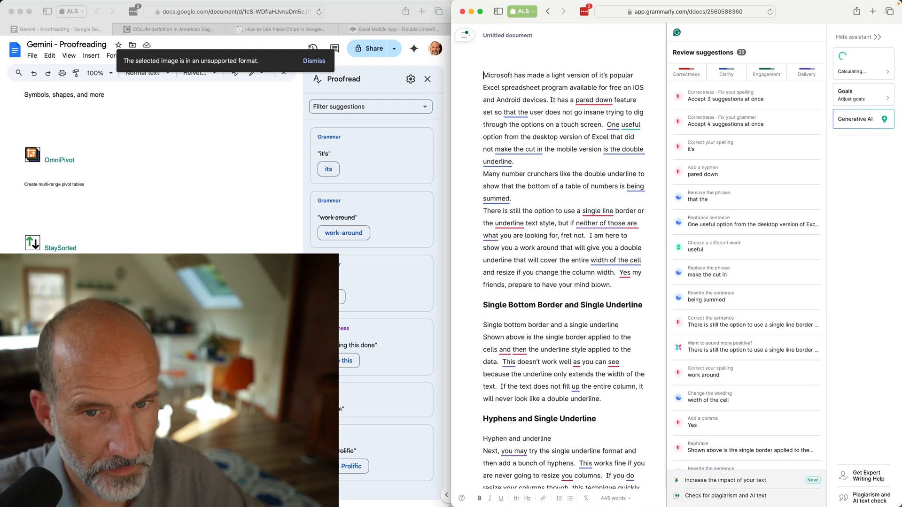
click(95, 126)
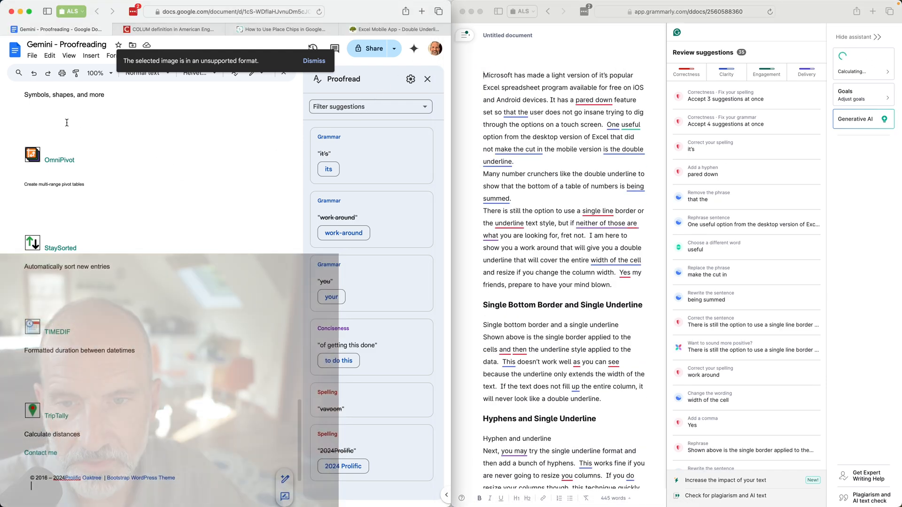
Delete the add-ons list, then the posted-in line, navigation and reply prompt after the Cell Styles paragraph
mouse_move(95, 113)
mouse_down()
mouse_move(195, 308)
mouse_move(238, 479)
mouse_up()
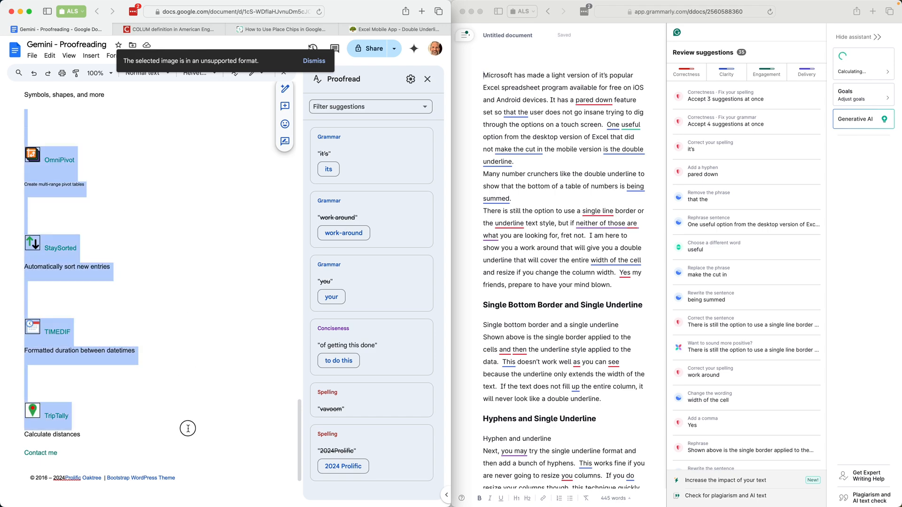
key(BackSpace)
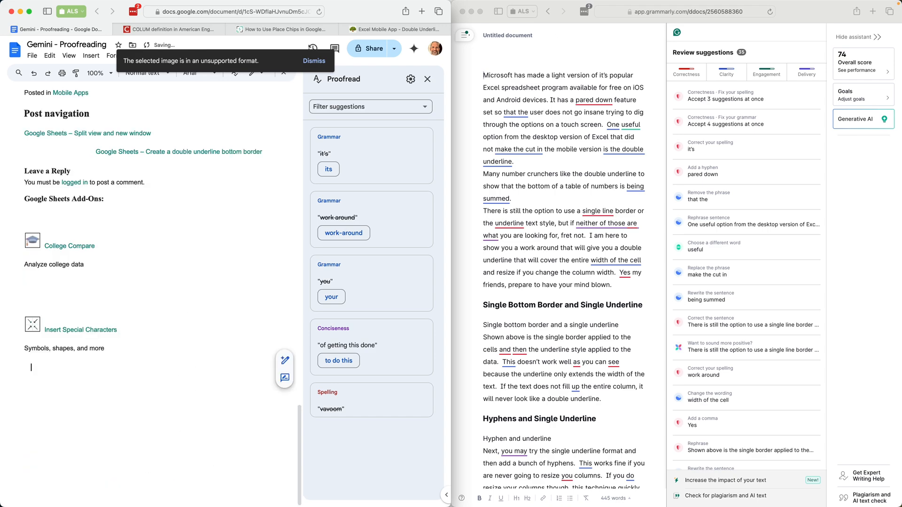
key(shift+Up)
key(shift+Up)
key(shift+Up)
key(shift+Up)
key(shift+Up)
key(shift+Up)
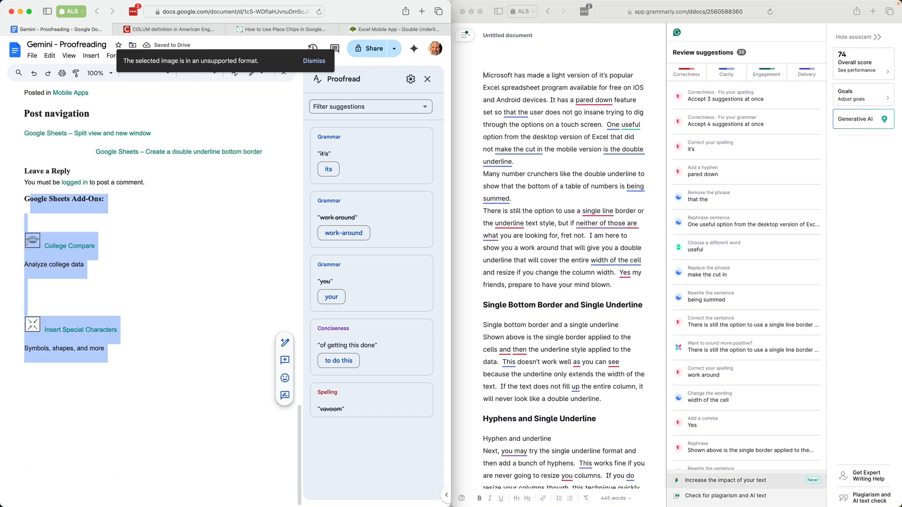
key(shift+Up)
key(shift+Up)
key(shift+Up)
key(shift+Up)
key(shift+Up)
key(shift+Up)
key(shift+Up)
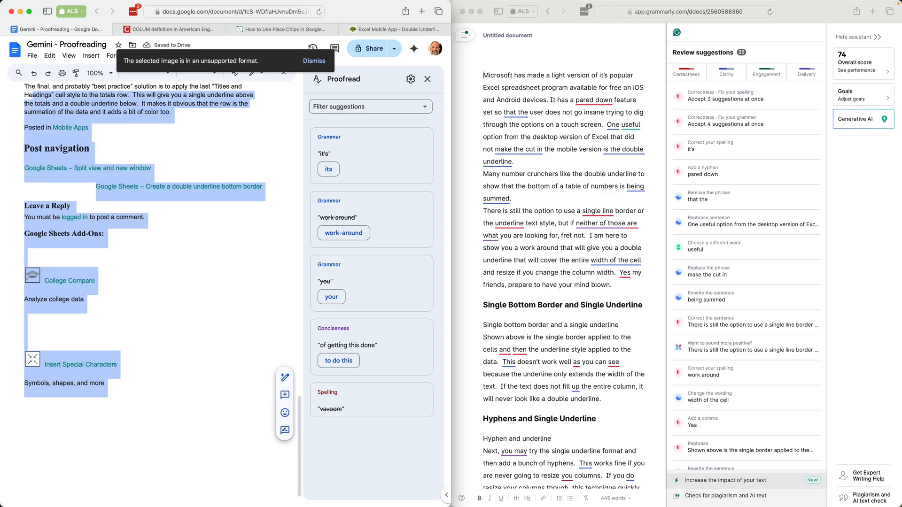
key(shift+Down)
key(shift+Down)
key(shift+Down)
key(shift+Right)
key(BackSpace)
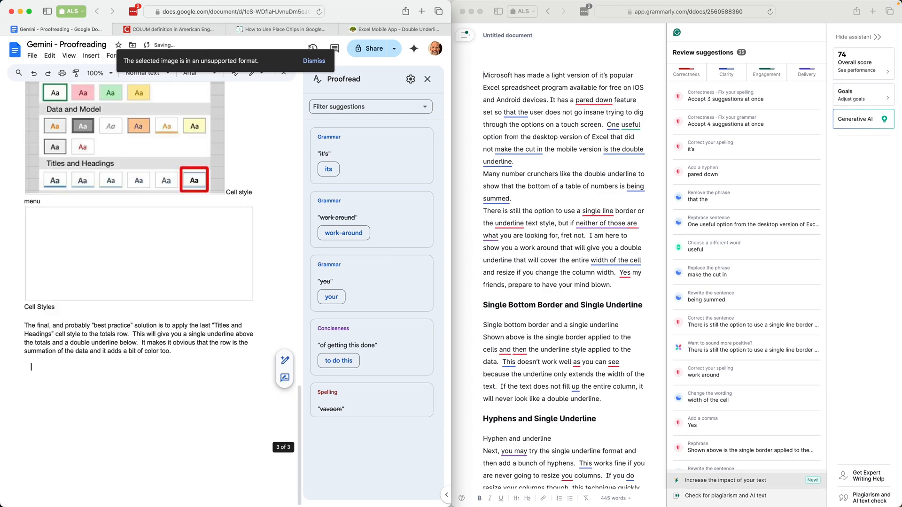
scroll(97, 411, up, 10)
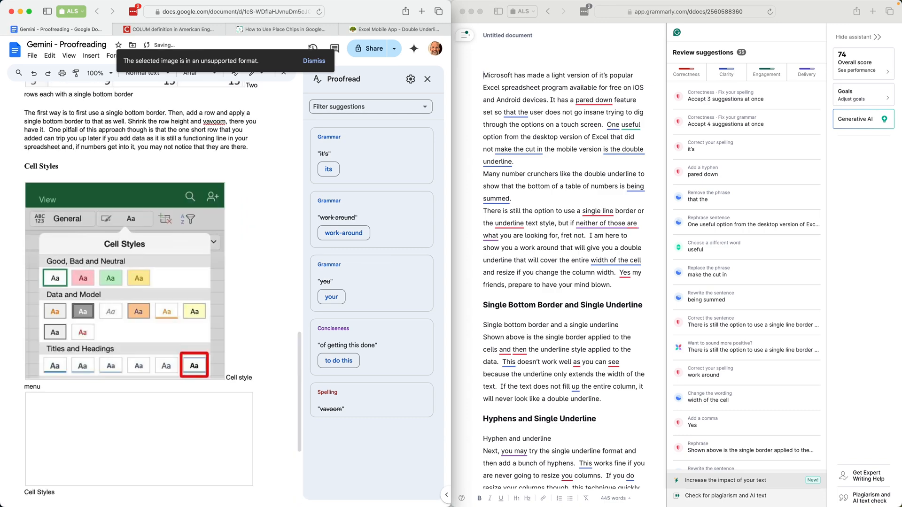
scroll(97, 412, up, 10)
scroll(97, 412, up, 6)
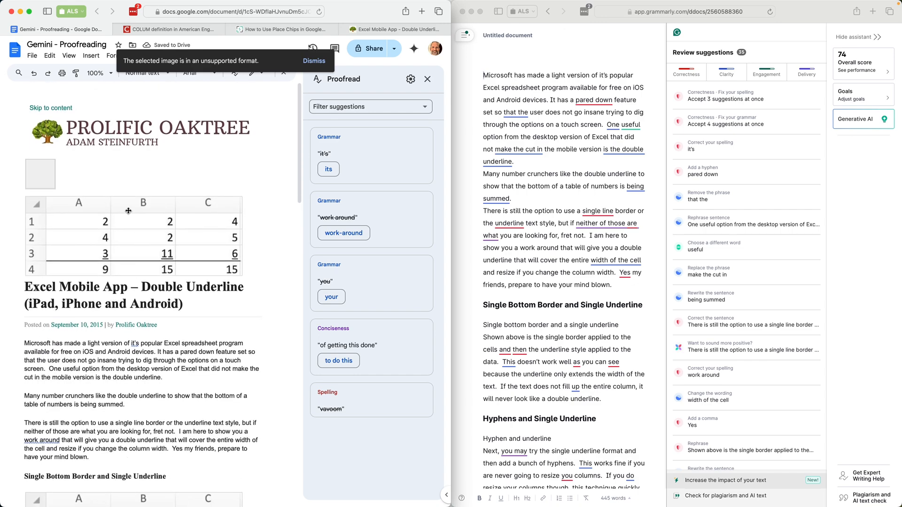
Close the Proofread panel and rerun proofreading on the trimmed article
click(428, 80)
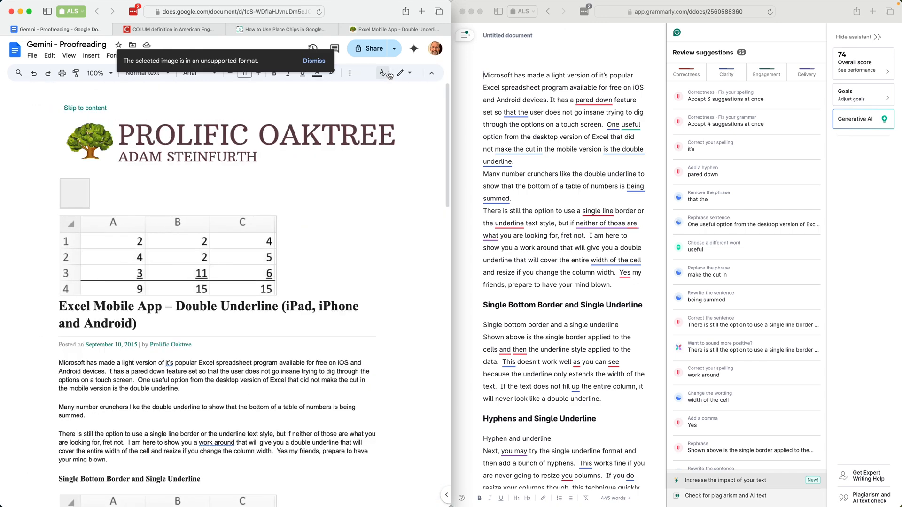
click(390, 75)
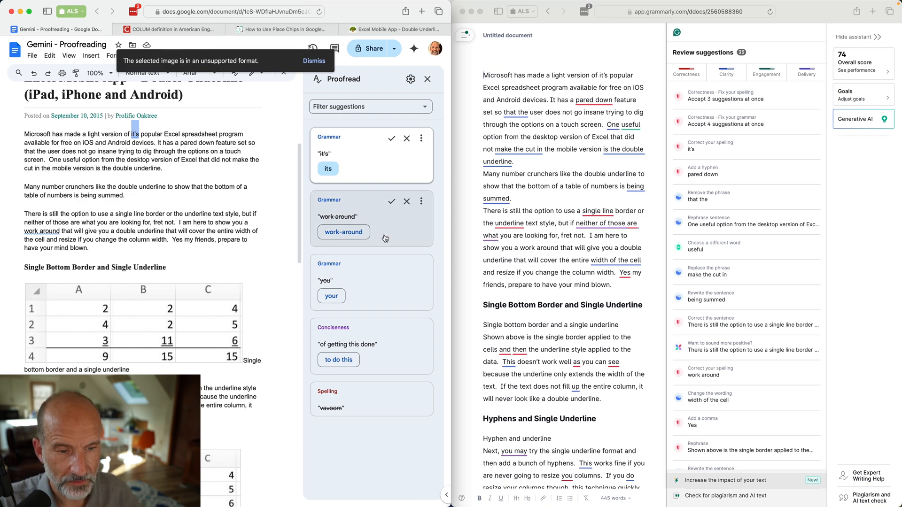
mouse_move(372, 155)
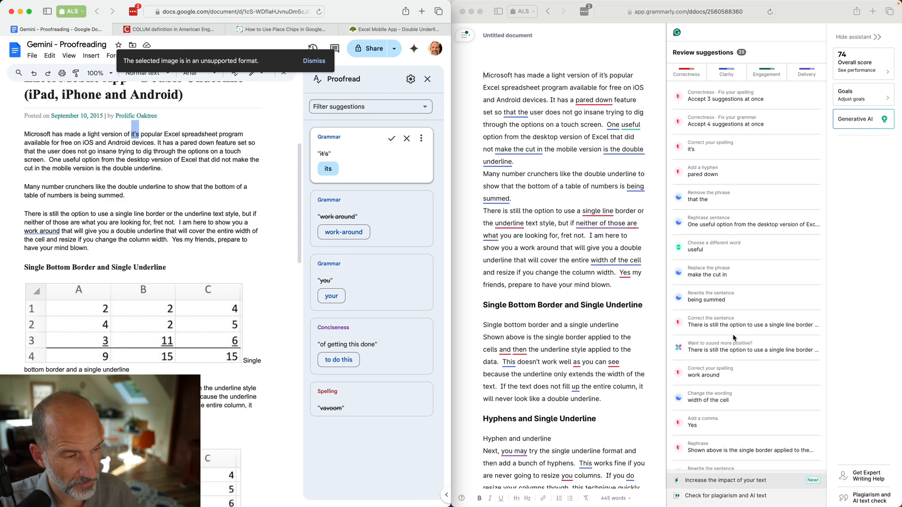
scroll(734, 338, down, 10)
scroll(734, 337, down, 5)
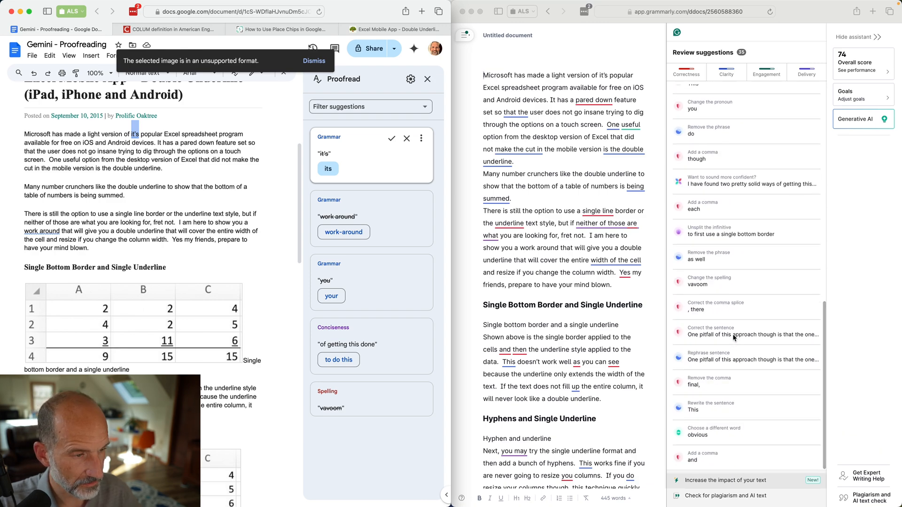
scroll(733, 338, up, 10)
scroll(734, 337, up, 3)
scroll(734, 338, down, 5)
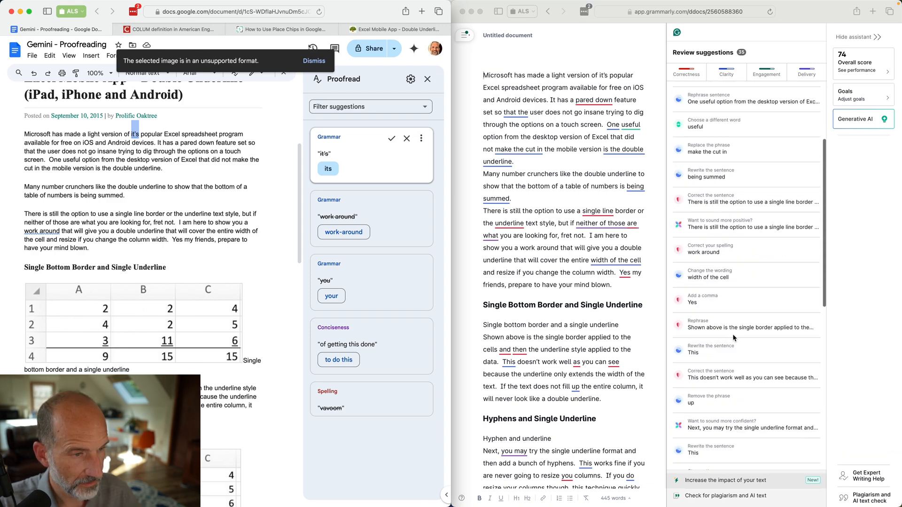
scroll(734, 338, down, 5)
scroll(734, 337, down, 2)
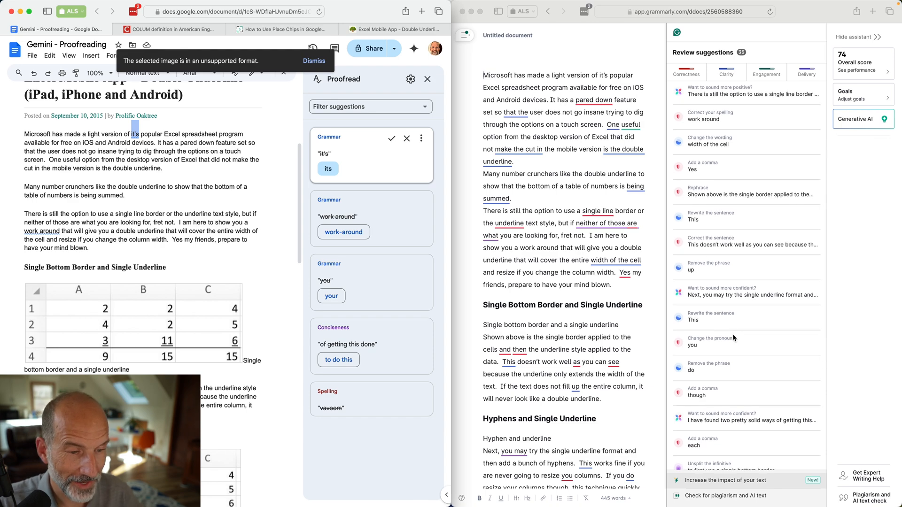
scroll(734, 337, up, 5)
scroll(734, 337, up, 5)
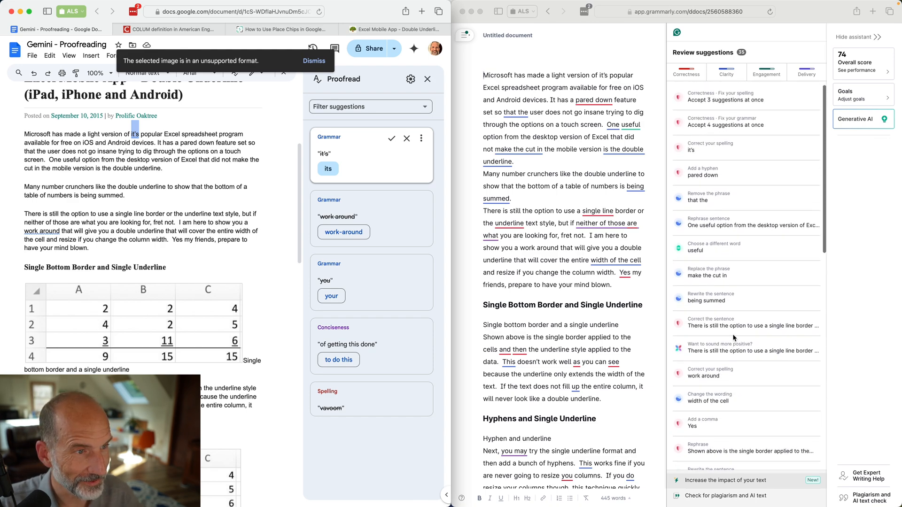
scroll(734, 338, up, 2)
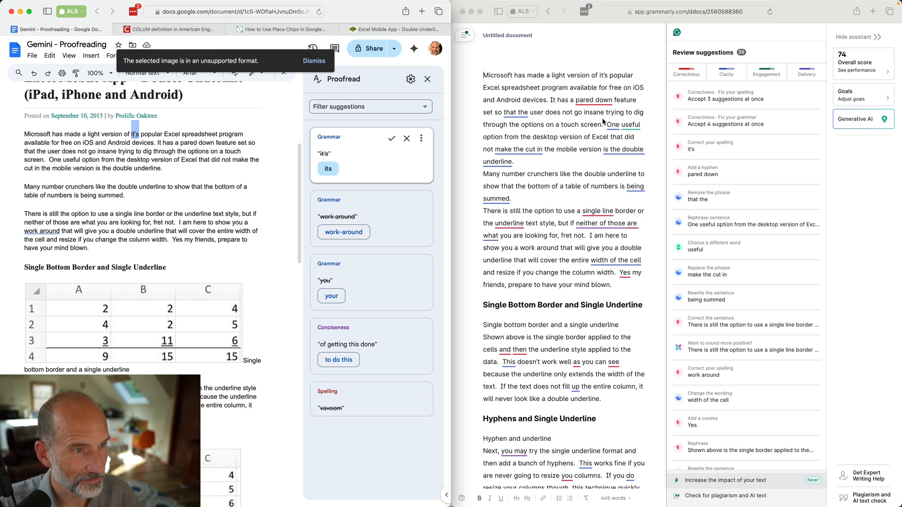
Expand Grammarly's suggestion changing pared down to pared-down
click(596, 101)
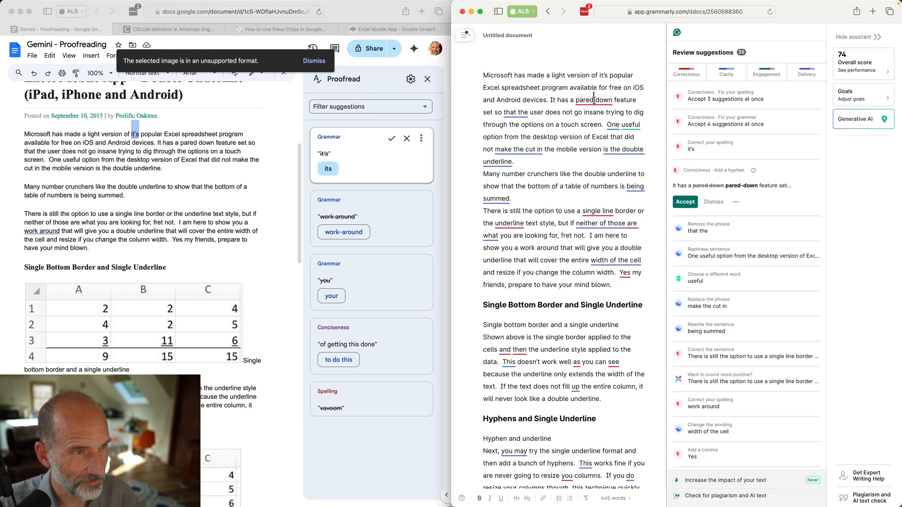